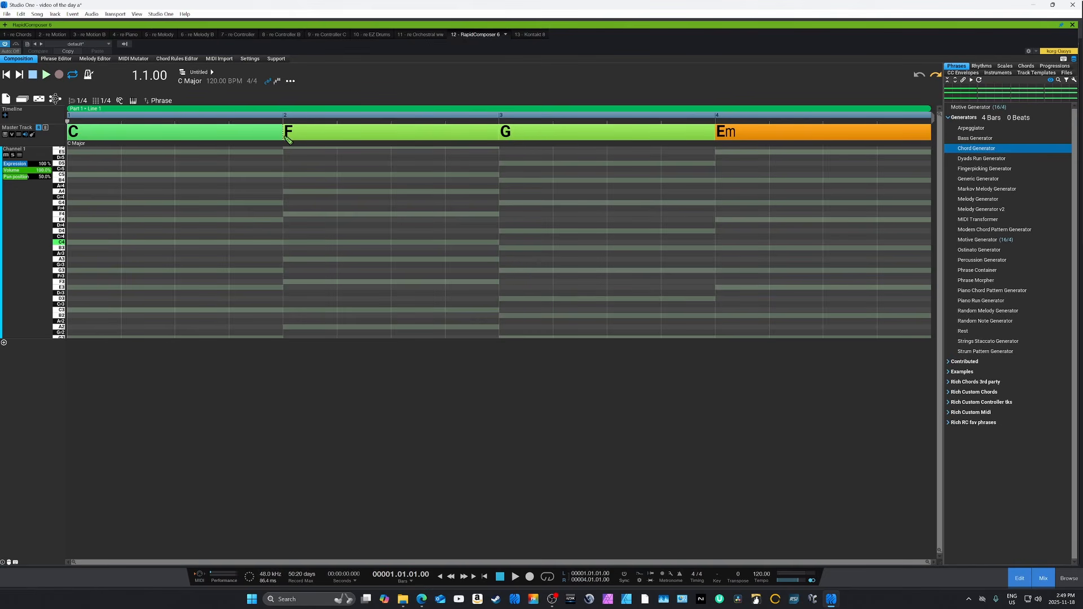
- Extend the opening C chord across all four bars of the master track, replacing the F, G and Em chords
{"action": "left_click_drag", "start_coordinate": [284, 132], "coordinate": [726, 139]}
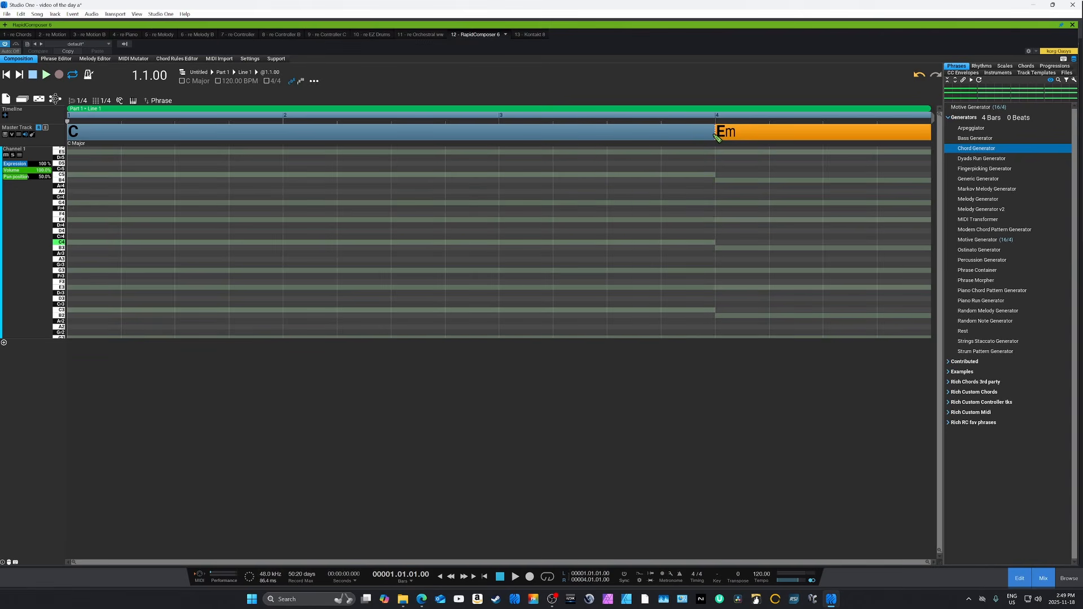
{"action": "left_click", "coordinate": [716, 136], "text": "alt"}
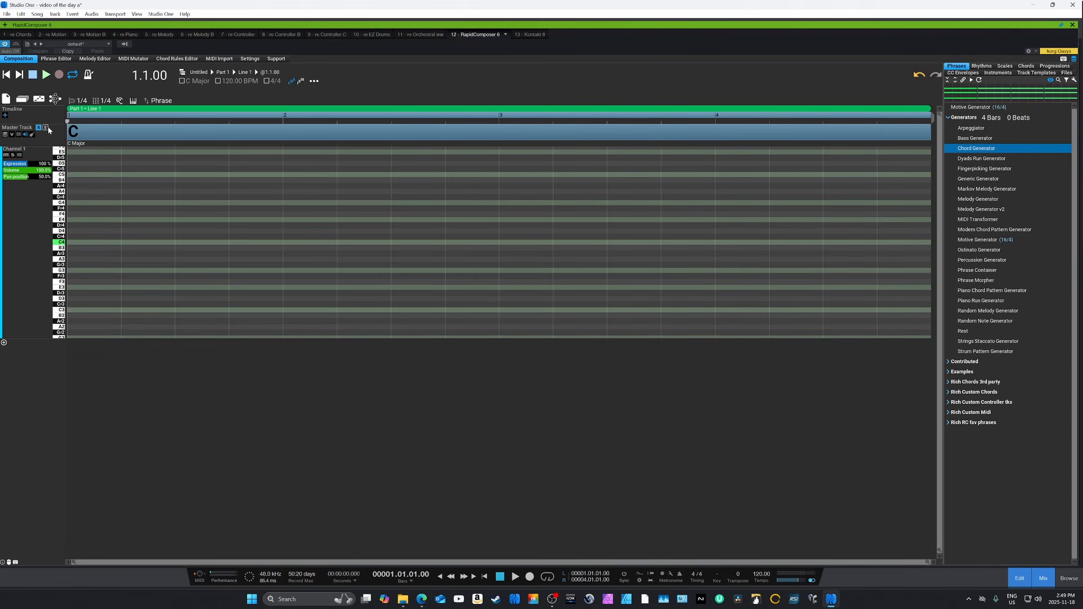
{"action": "left_click", "coordinate": [123, 145]}
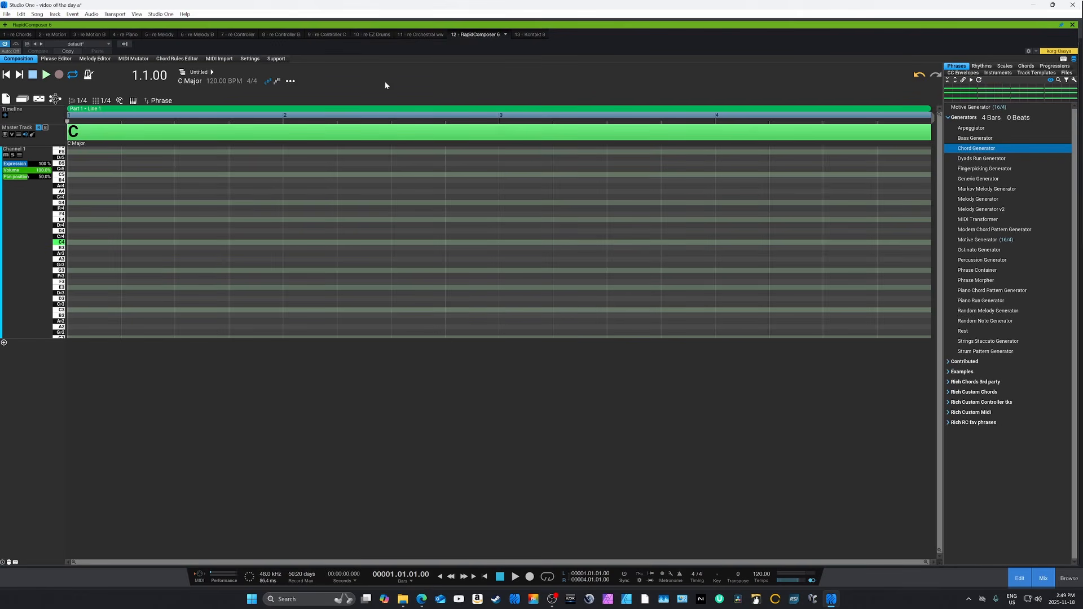
- Add eleven more four-bar lines holding the C chord after Line 1 in Part 1, up to Line 12
{"action": "left_click", "coordinate": [182, 74]}
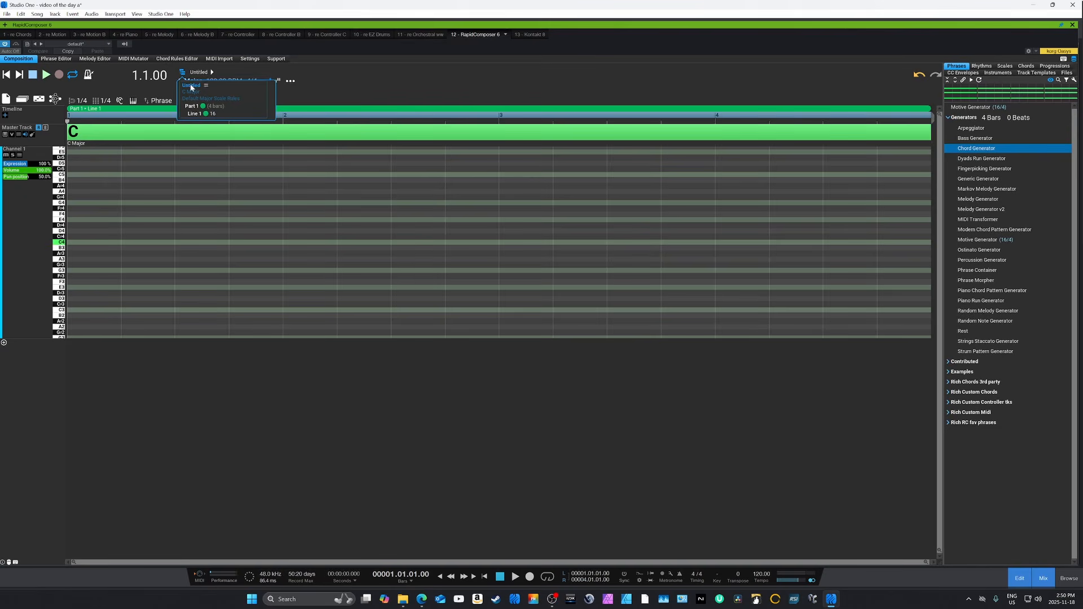
{"action": "mouse_move", "coordinate": [208, 116]}
{"action": "left_click", "coordinate": [229, 114]}
{"action": "left_click", "coordinate": [229, 114]}
{"action": "left_click", "coordinate": [229, 114]}
{"action": "left_click", "coordinate": [229, 114]}
{"action": "left_click", "coordinate": [229, 114]}
{"action": "left_click", "coordinate": [229, 114]}
{"action": "left_click", "coordinate": [229, 114]}
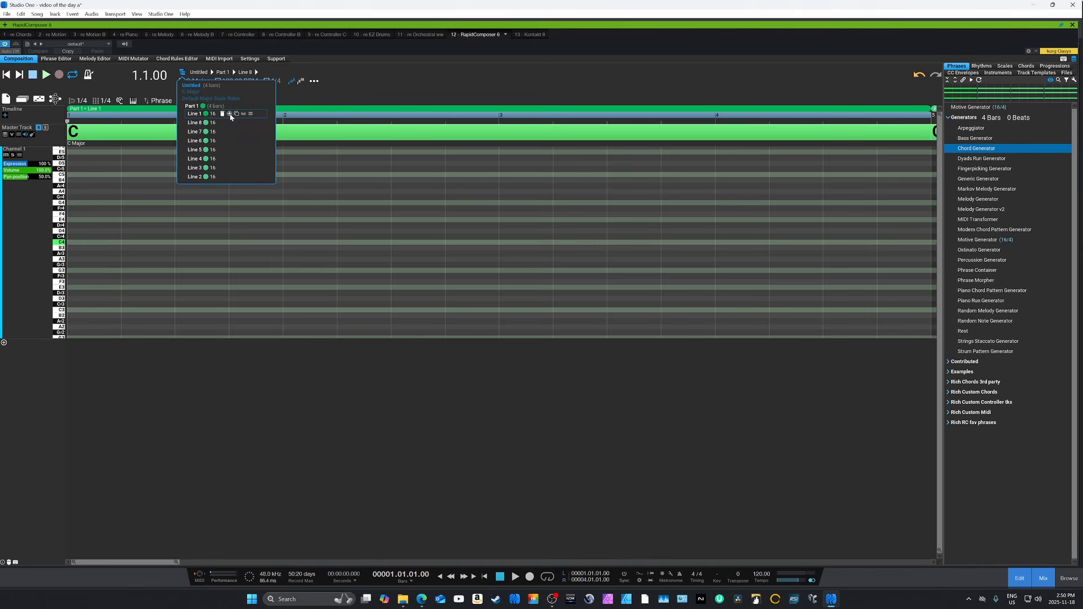
{"action": "left_click", "coordinate": [230, 114]}
{"action": "left_click", "coordinate": [229, 114]}
{"action": "left_click", "coordinate": [229, 114]}
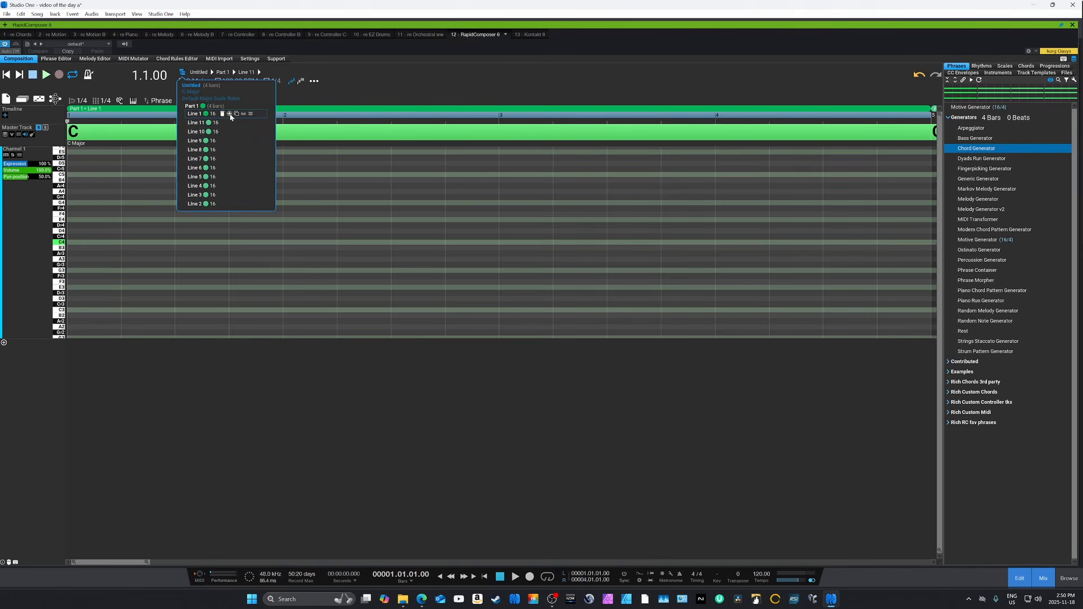
{"action": "left_click", "coordinate": [229, 114]}
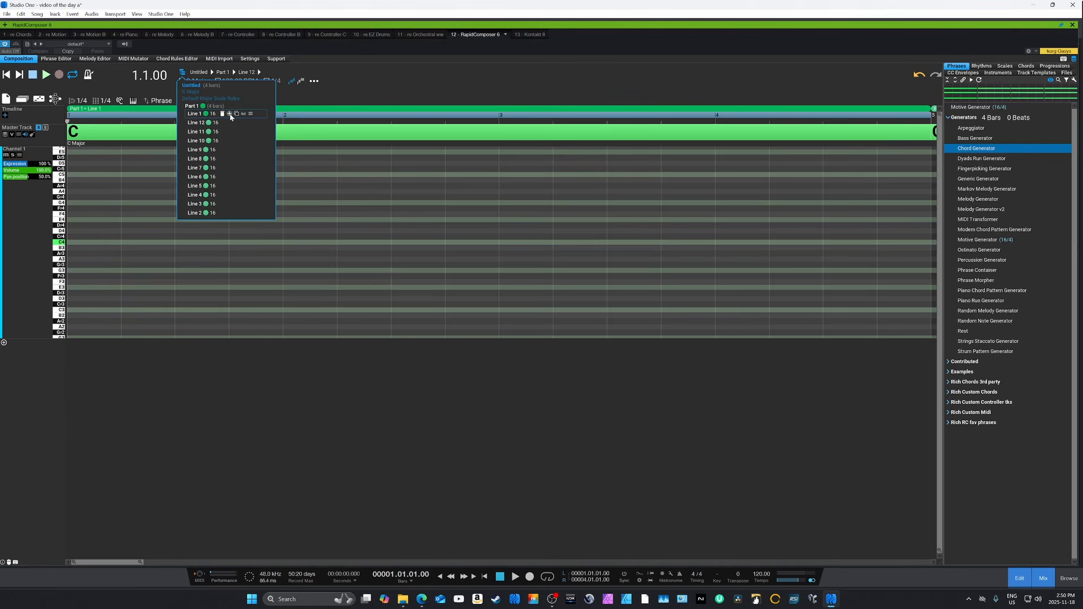
{"action": "left_click", "coordinate": [377, 96]}
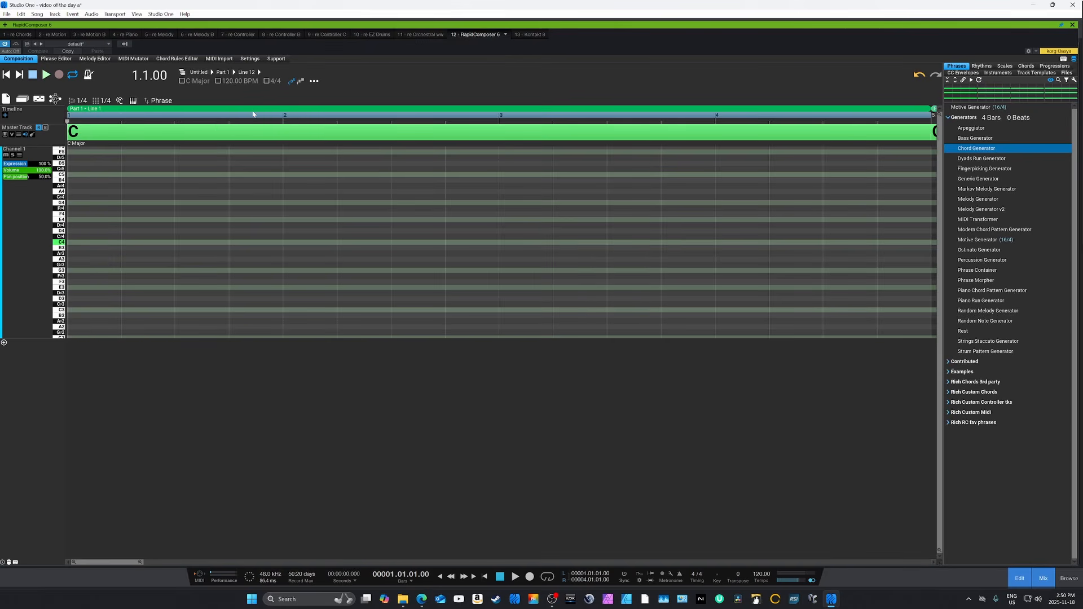
{"action": "left_click", "coordinate": [231, 118]}
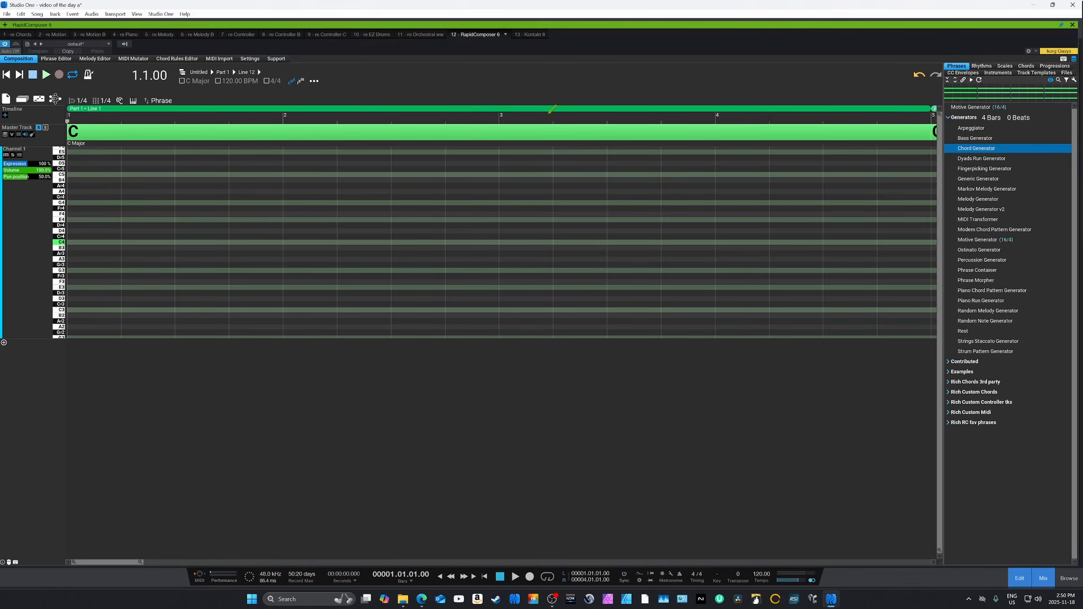
{"action": "scroll", "coordinate": [549, 113], "scroll_direction": "down", "scroll_amount": 8}
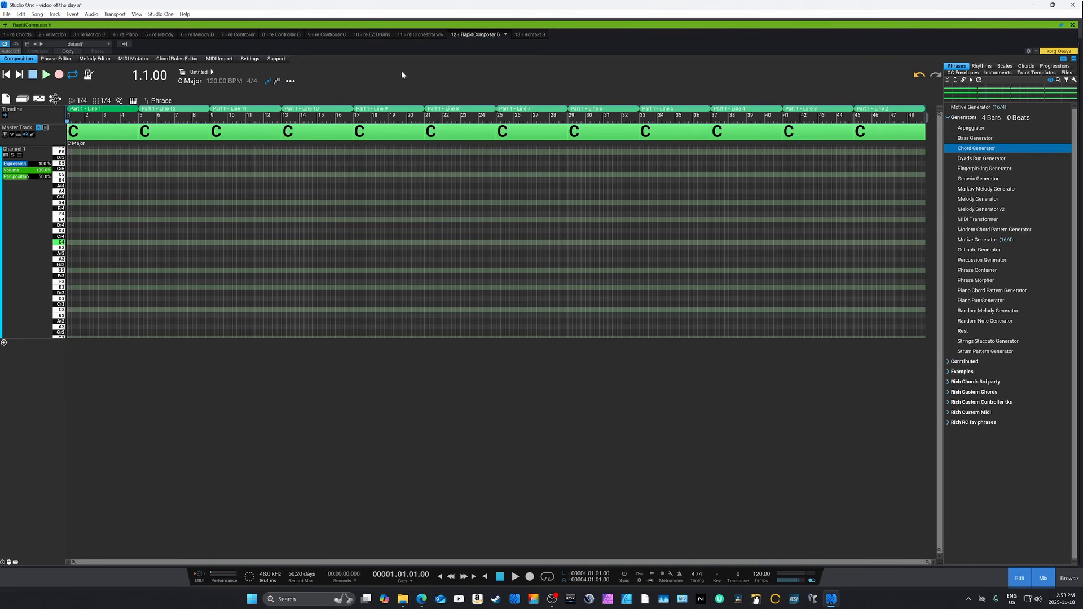
- Switch the composition to LIVE playback mode and set the key assignment to By chords
{"action": "left_click", "coordinate": [38, 99]}
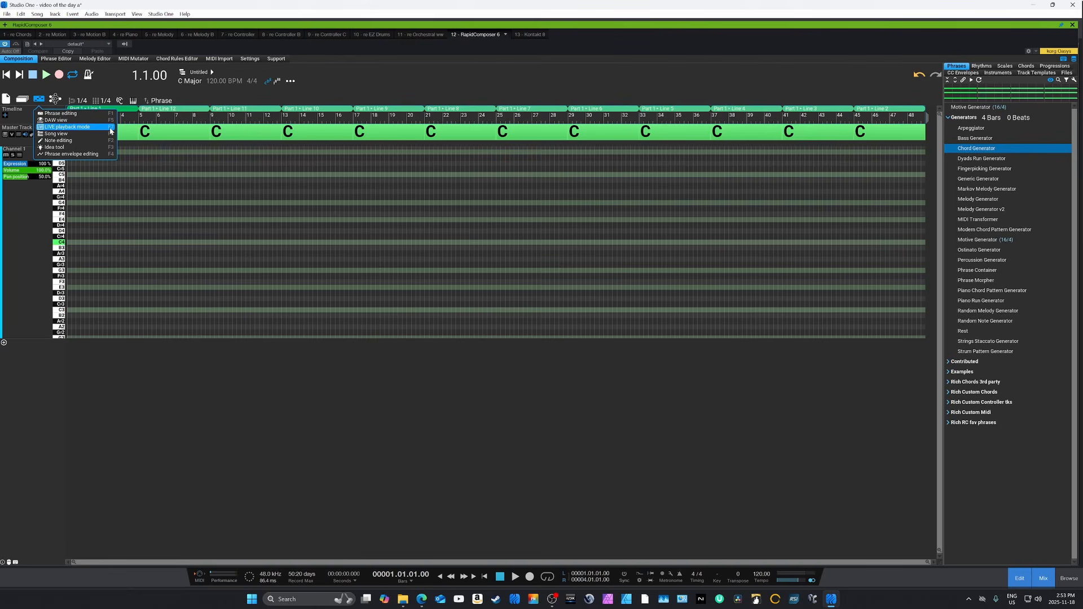
{"action": "left_click", "coordinate": [100, 127]}
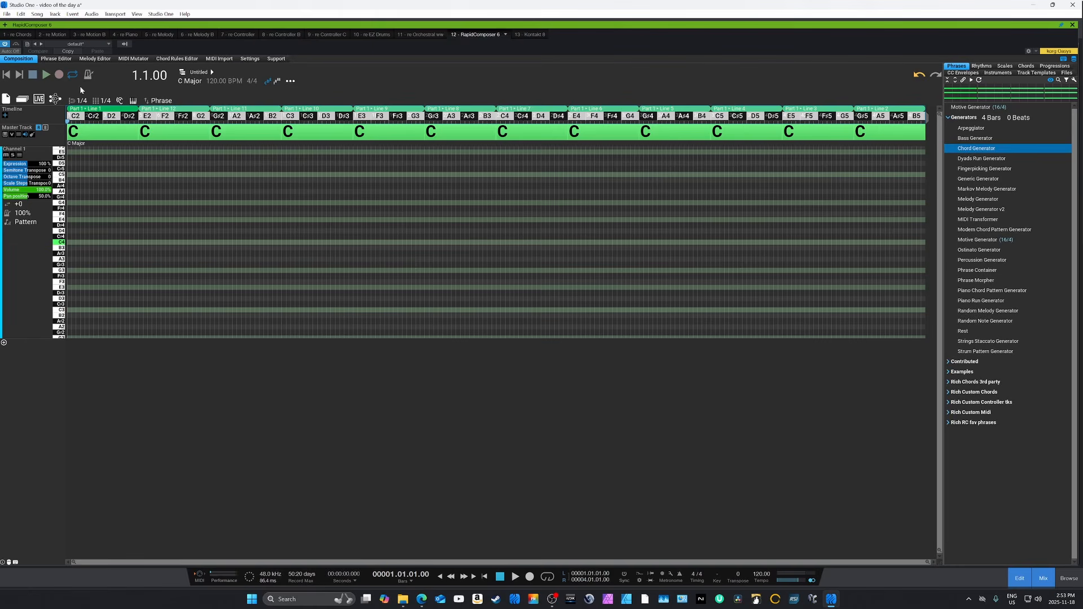
{"action": "left_click", "coordinate": [43, 103]}
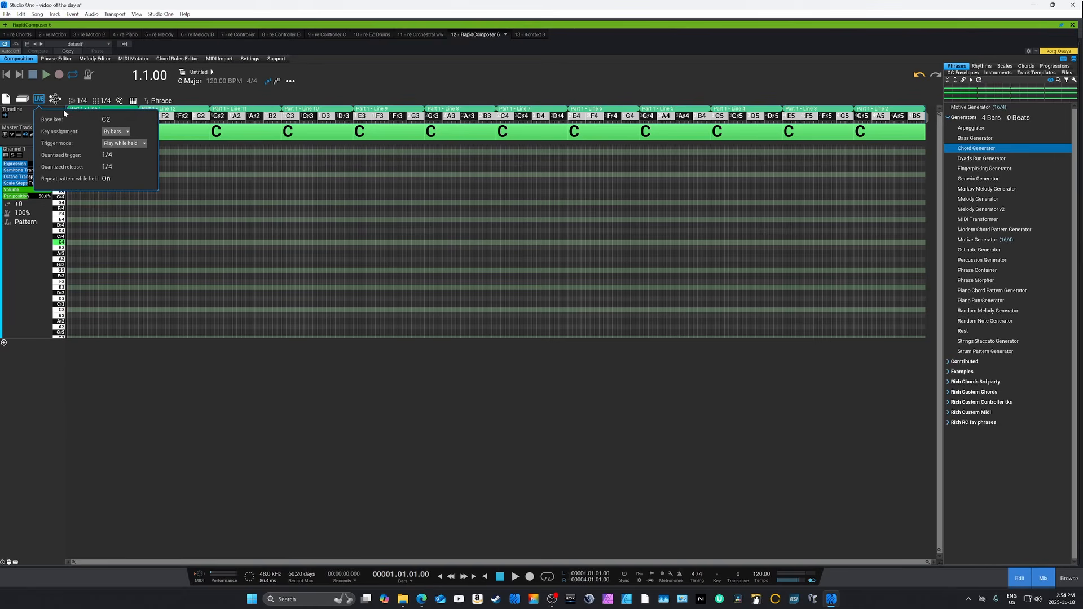
{"action": "left_click", "coordinate": [120, 133]}
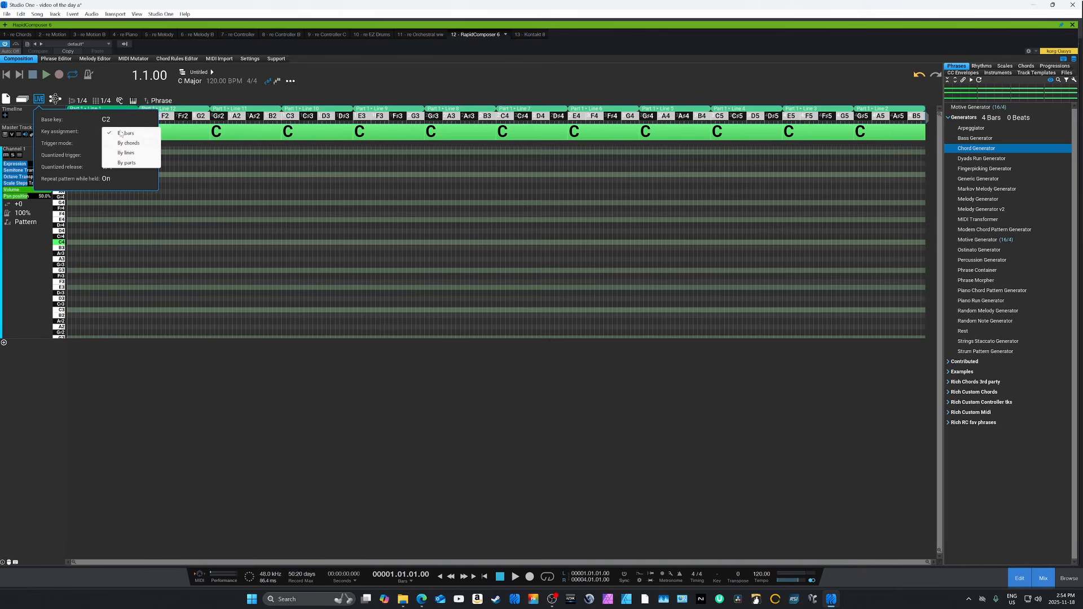
{"action": "left_click", "coordinate": [129, 145]}
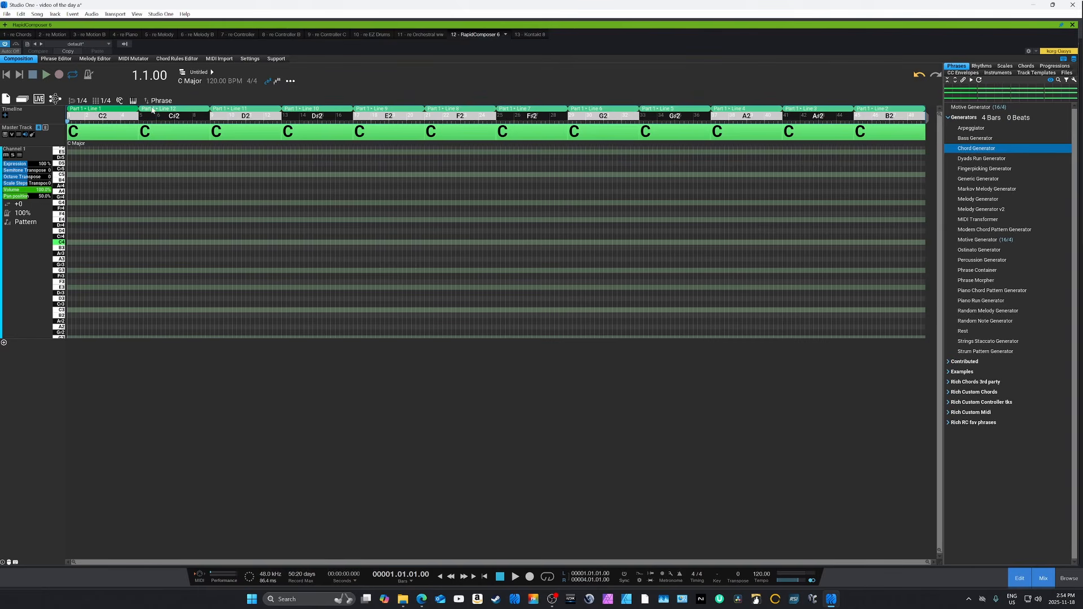
- Switch the composition to Phrase editing and return it to LIVE playback mode
{"action": "mouse_move", "coordinate": [41, 100]}
{"action": "left_click", "coordinate": [41, 102]}
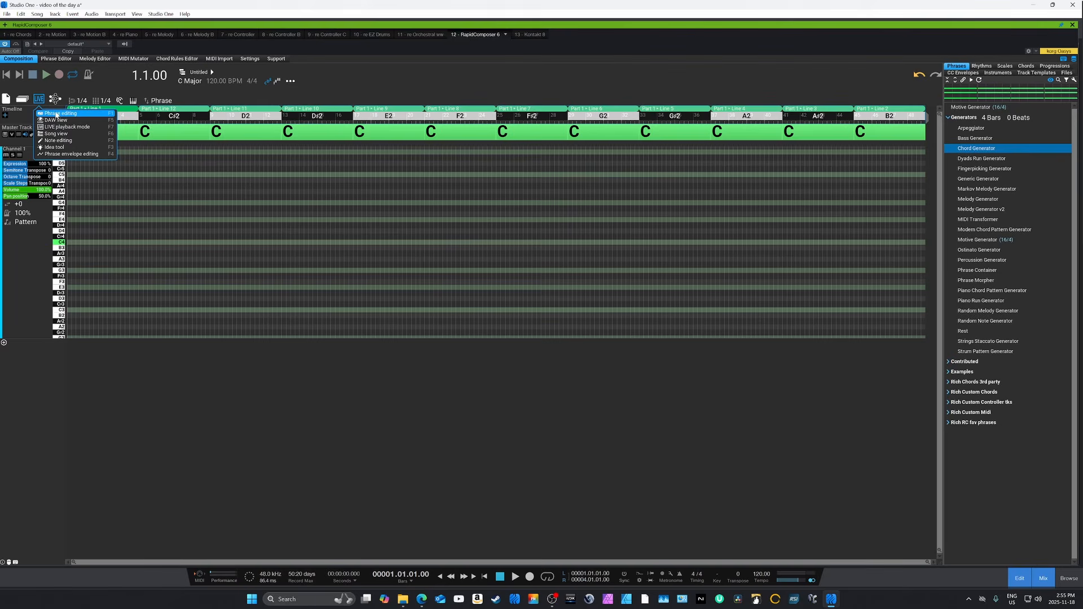
{"action": "left_click", "coordinate": [56, 114]}
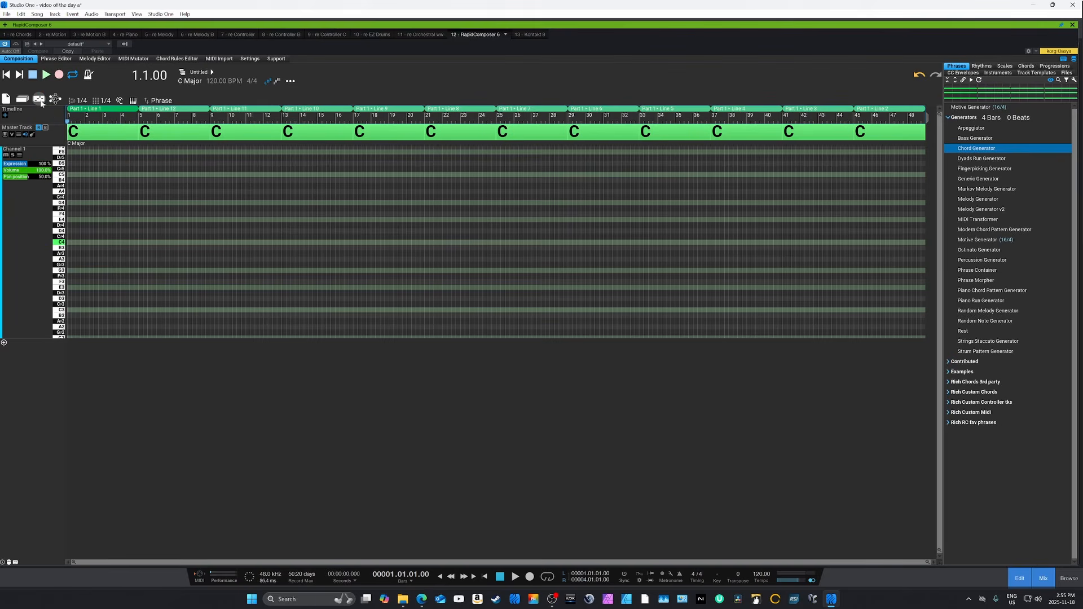
{"action": "left_click", "coordinate": [40, 99]}
{"action": "left_click", "coordinate": [77, 127]}
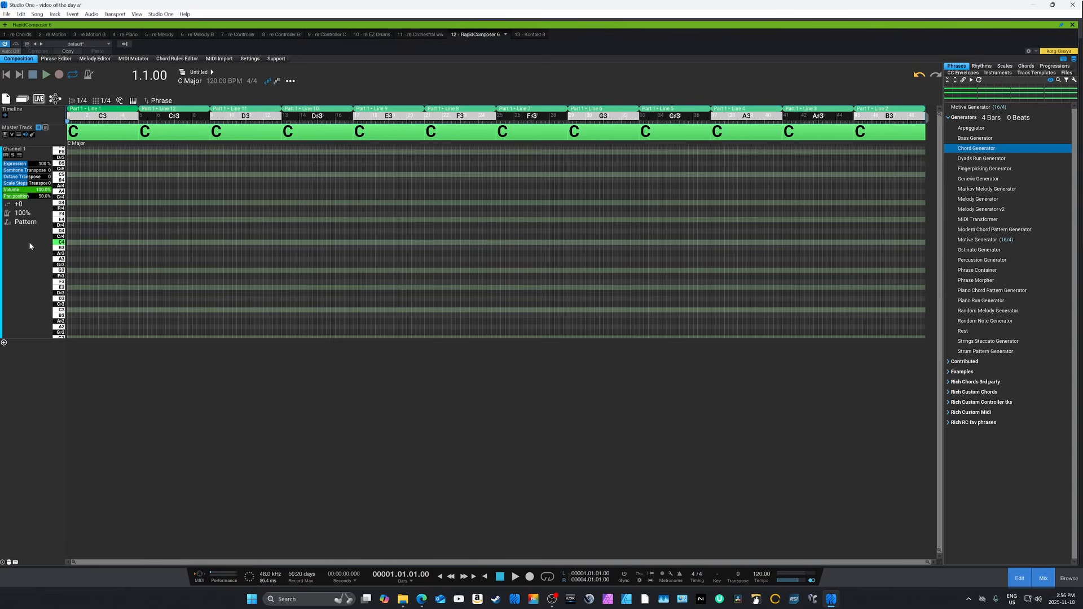
- Rename the Channel 1 track as chords and review its general track settings
{"action": "double_click", "coordinate": [21, 150]}
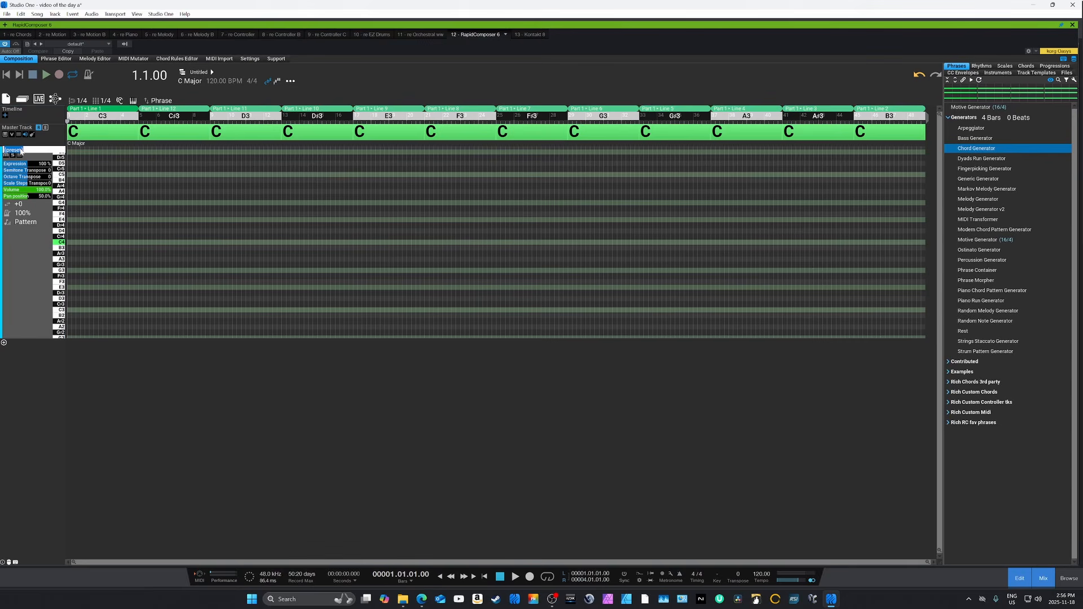
{"action": "type", "text": "chords"}
{"action": "key", "text": "Return"}
{"action": "left_click", "coordinate": [33, 244]}
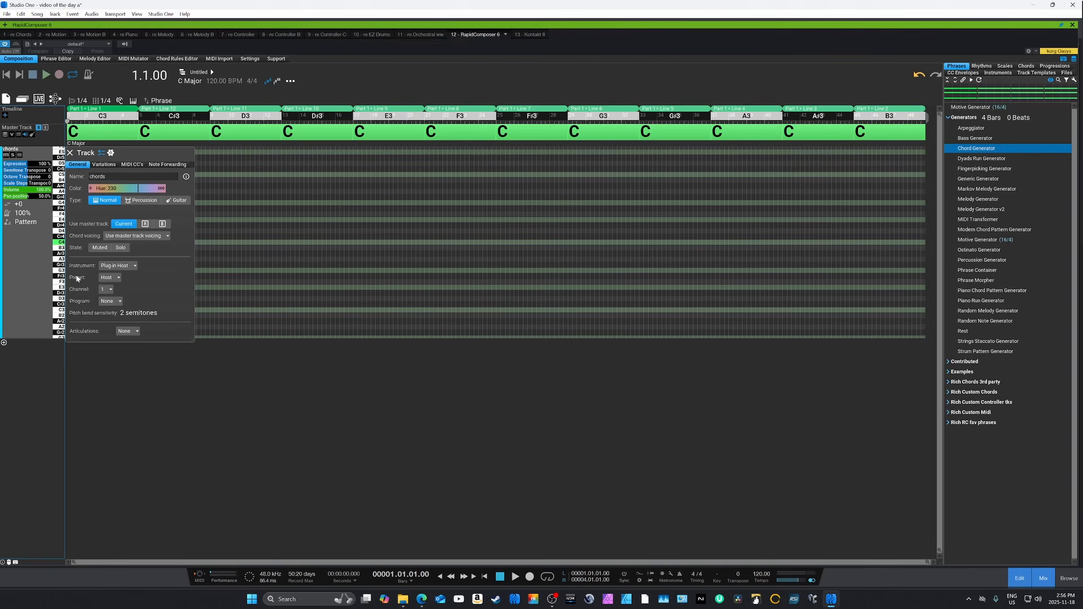
{"action": "left_click", "coordinate": [70, 153]}
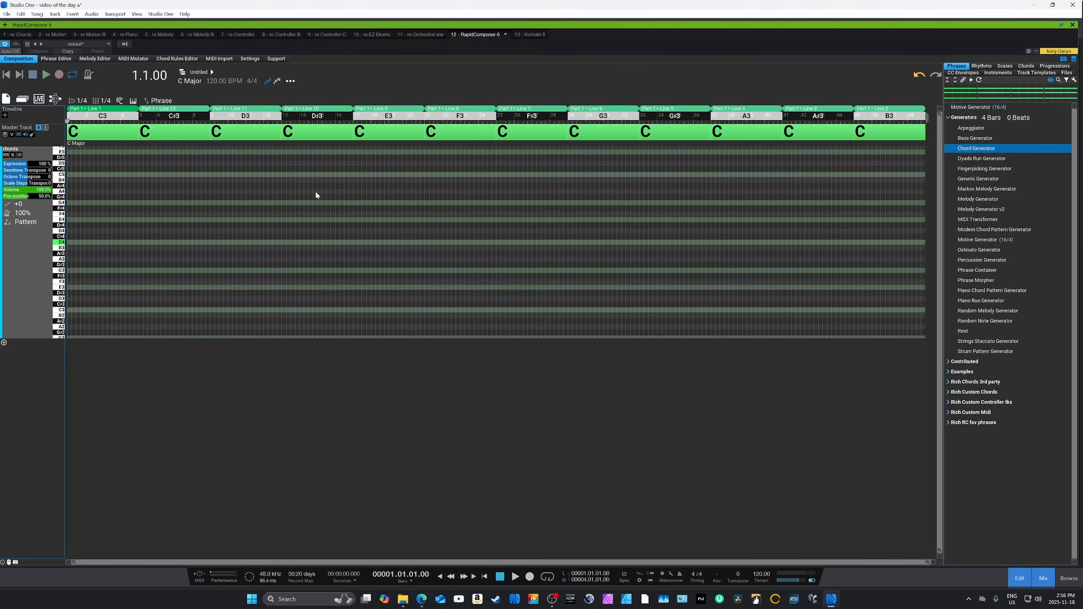
- Check the Kontakt instrument's loaded strings preset and move its window out of the way
{"action": "left_click", "coordinate": [1060, 51]}
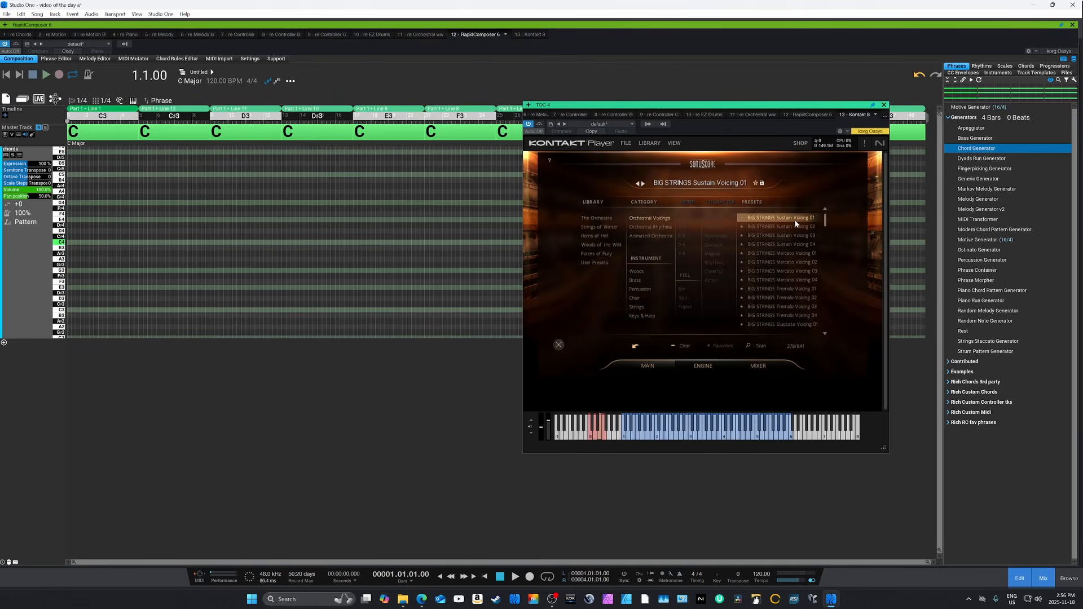
{"action": "left_click_drag", "start_coordinate": [670, 106], "coordinate": [1082, 217]}
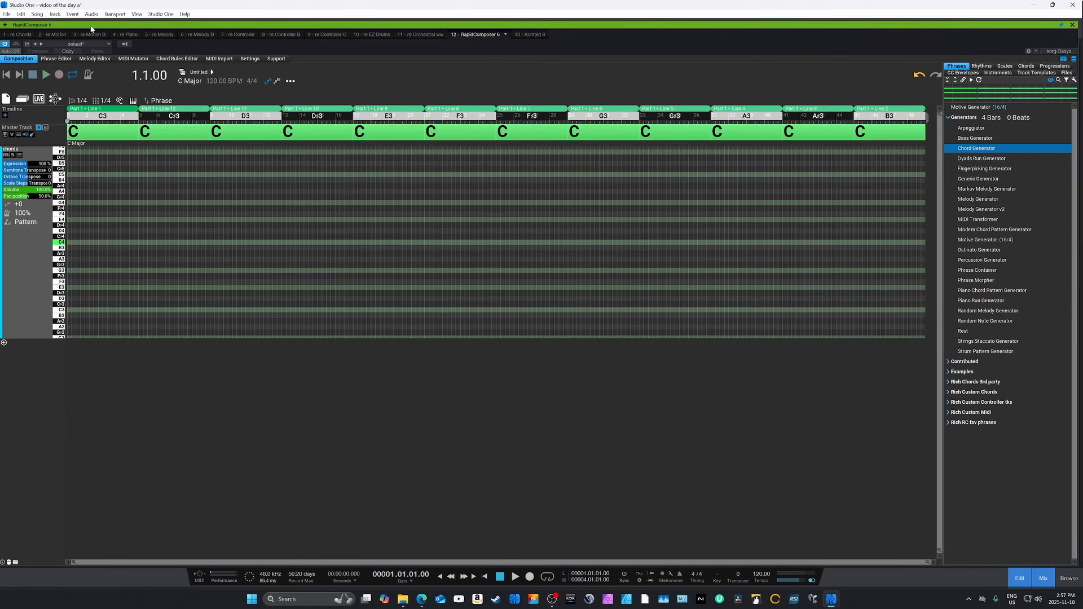
- Uncover the host's track list and inspect the TOC 4 track's MIDI input source and channel options
{"action": "left_click_drag", "start_coordinate": [91, 28], "coordinate": [312, 49]}
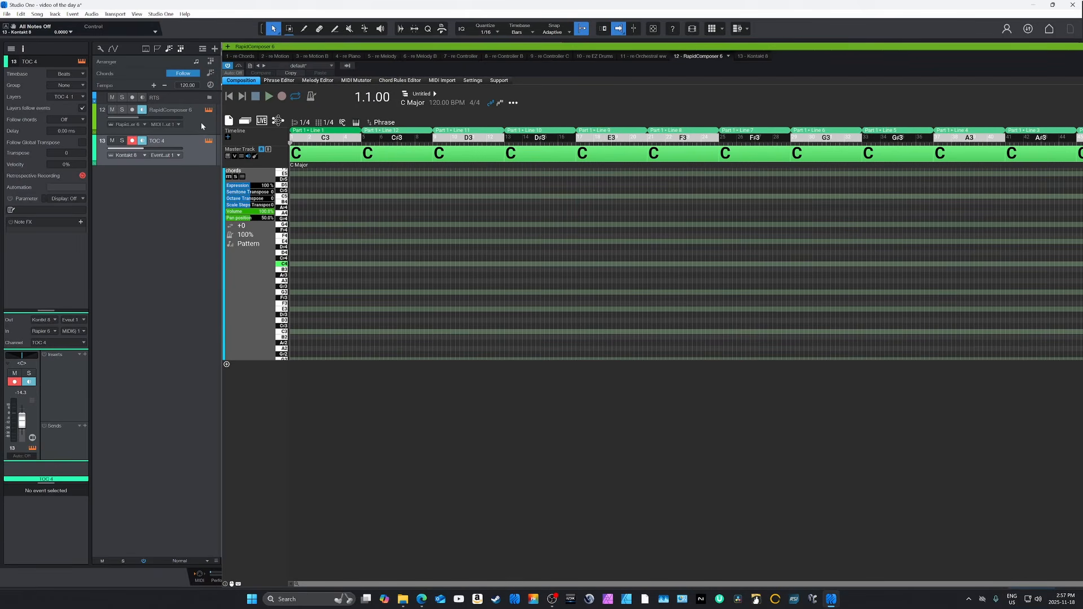
{"action": "left_click", "coordinate": [171, 117]}
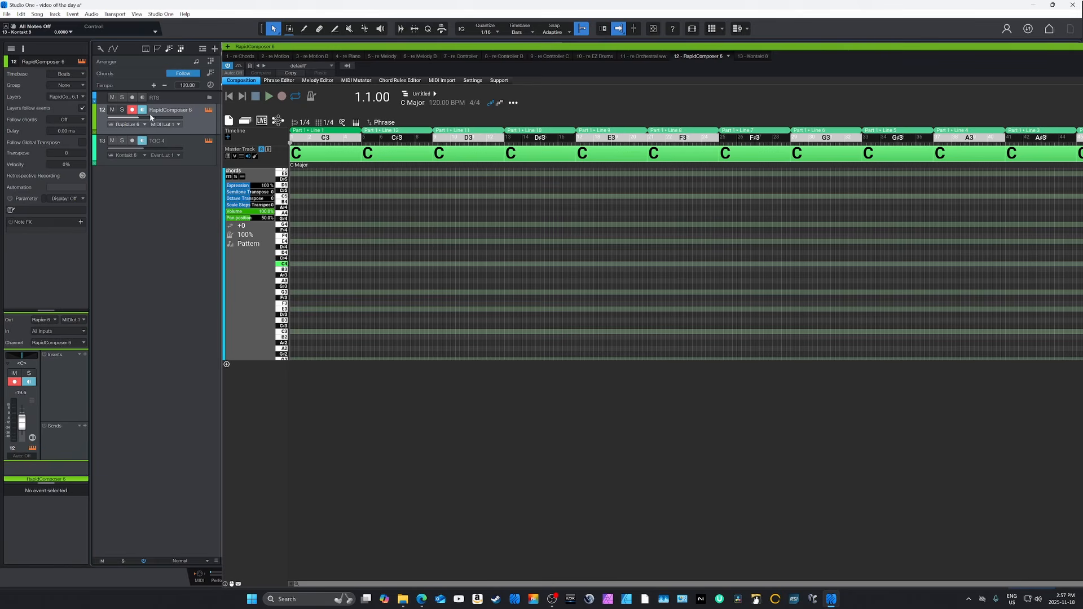
{"action": "left_click", "coordinate": [193, 149]}
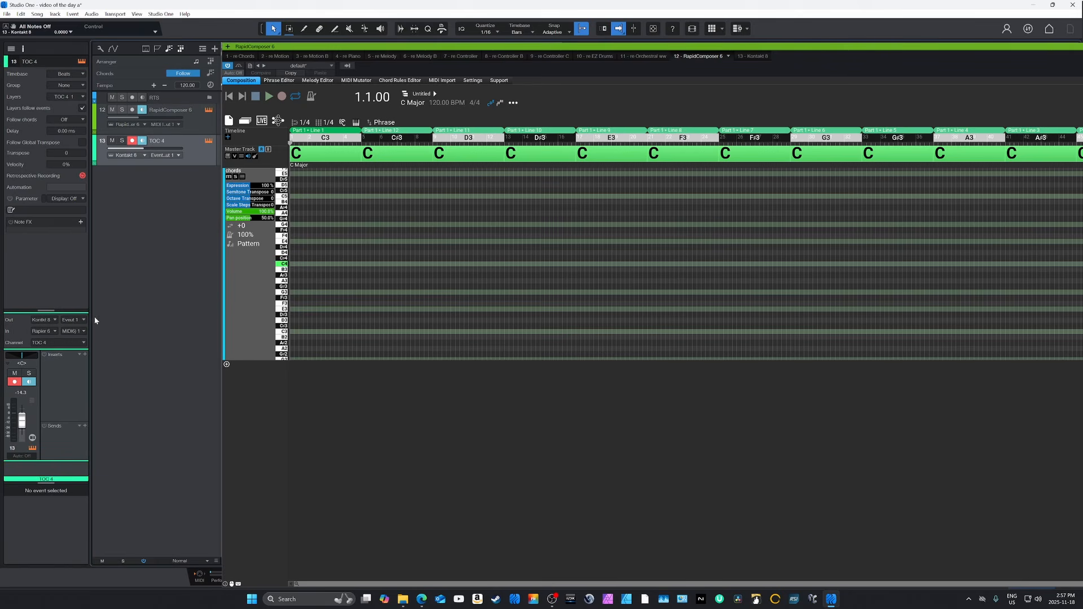
{"action": "left_click", "coordinate": [52, 330]}
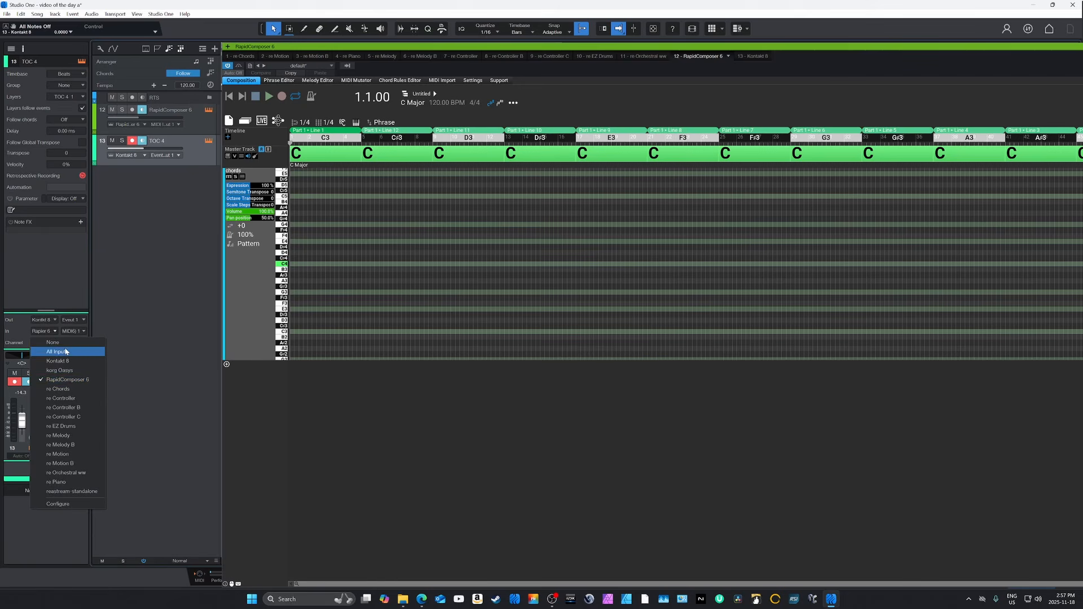
{"action": "left_click", "coordinate": [126, 385]}
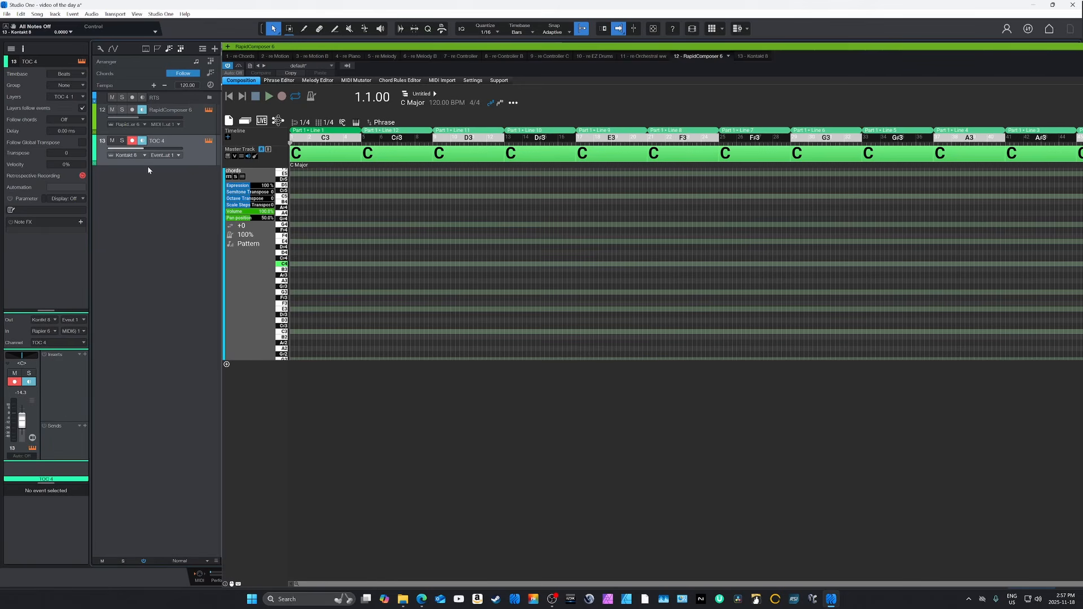
{"action": "left_click", "coordinate": [82, 332]}
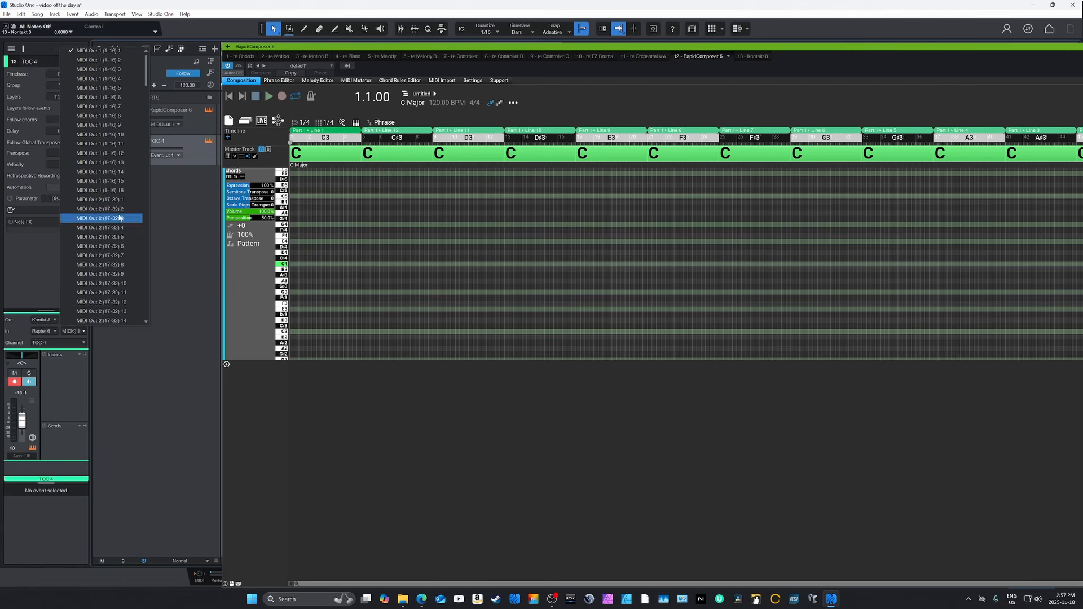
{"action": "left_click", "coordinate": [164, 246]}
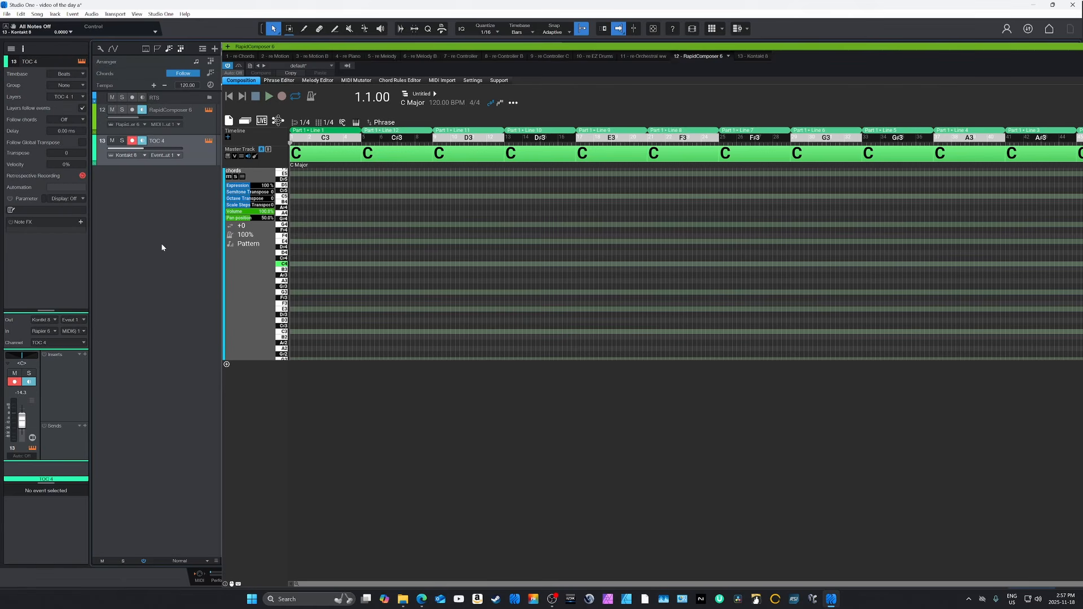
- Check the chords track's MIDI channel in its settings and move the RapidComposer window back over the track list
{"action": "double_click", "coordinate": [260, 286]}
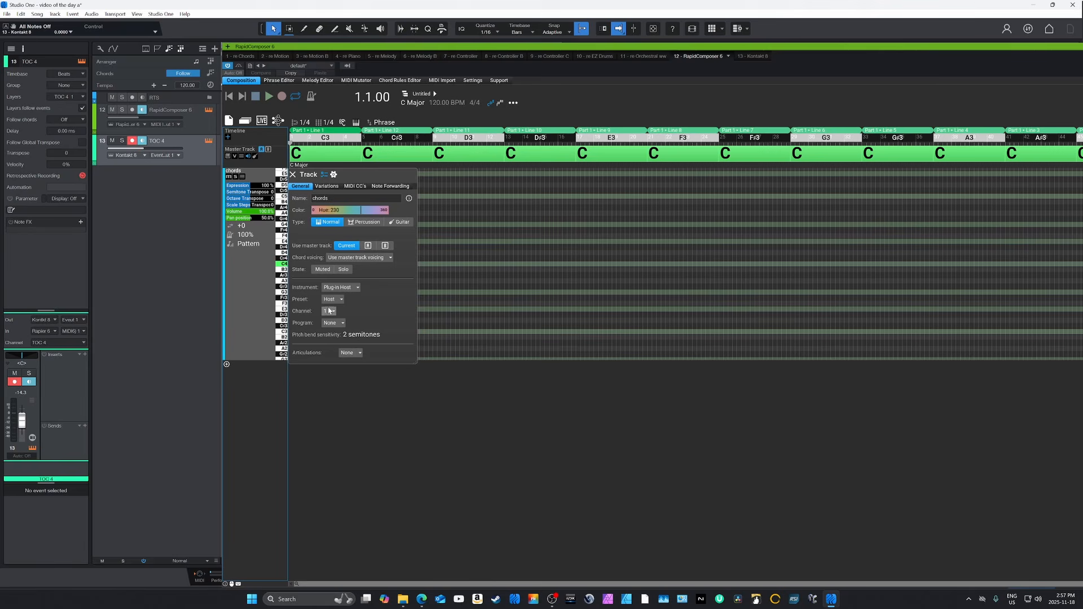
{"action": "left_click", "coordinate": [293, 176]}
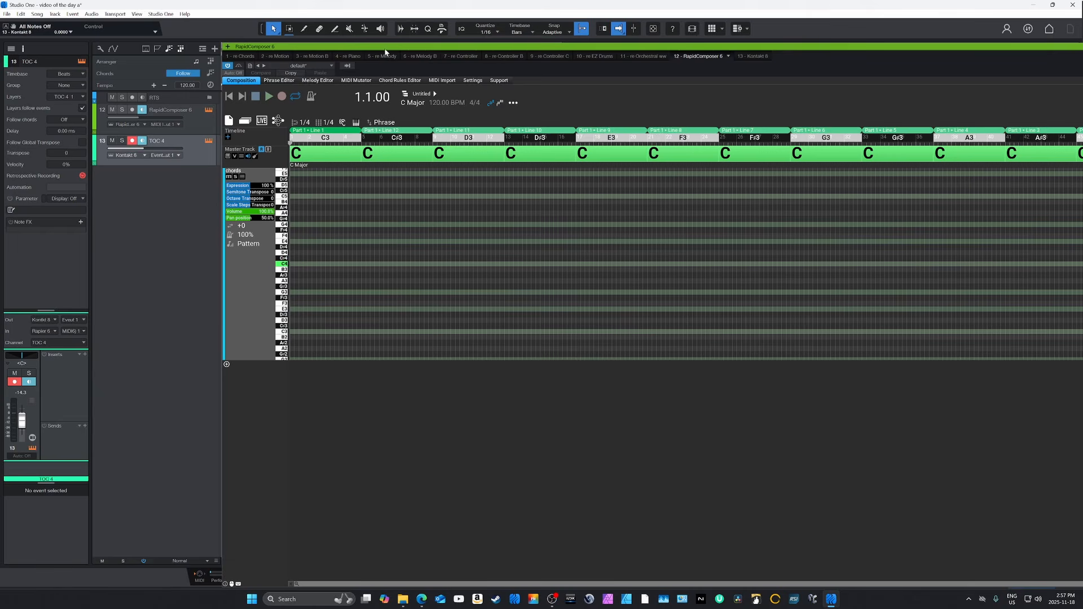
{"action": "left_click_drag", "start_coordinate": [385, 47], "coordinate": [164, 25]}
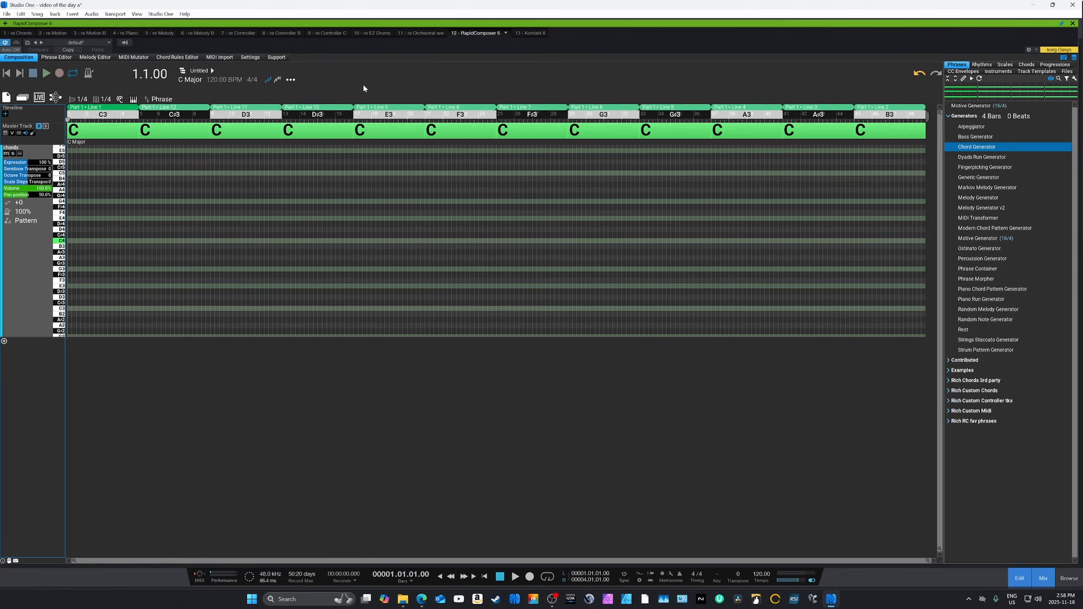
- Examine the composition file commands, including the options for saving the composition
{"action": "left_click", "coordinate": [7, 98]}
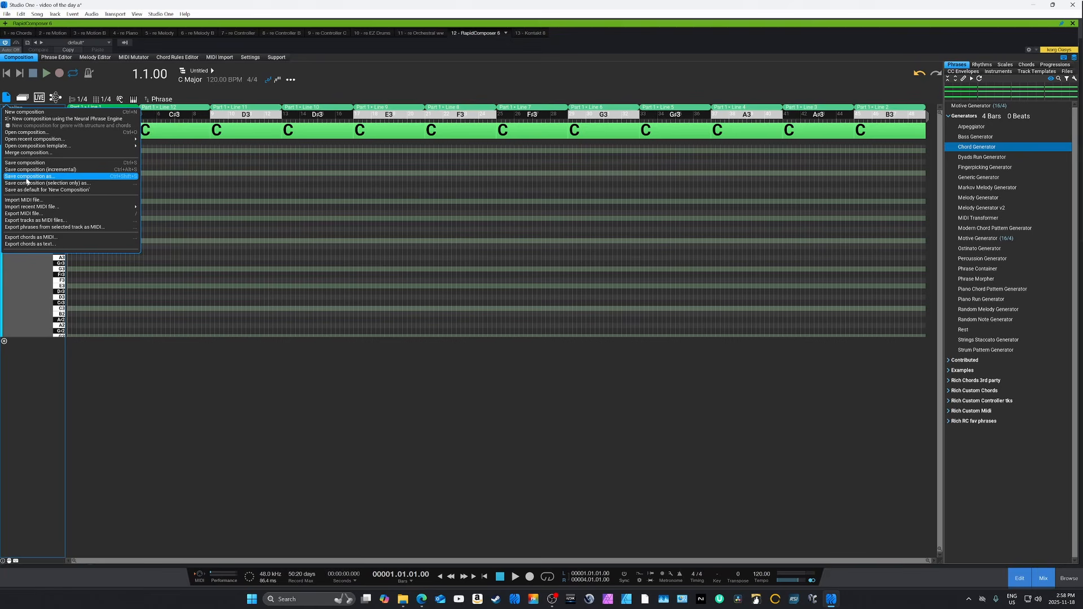
{"action": "left_click", "coordinate": [359, 72]}
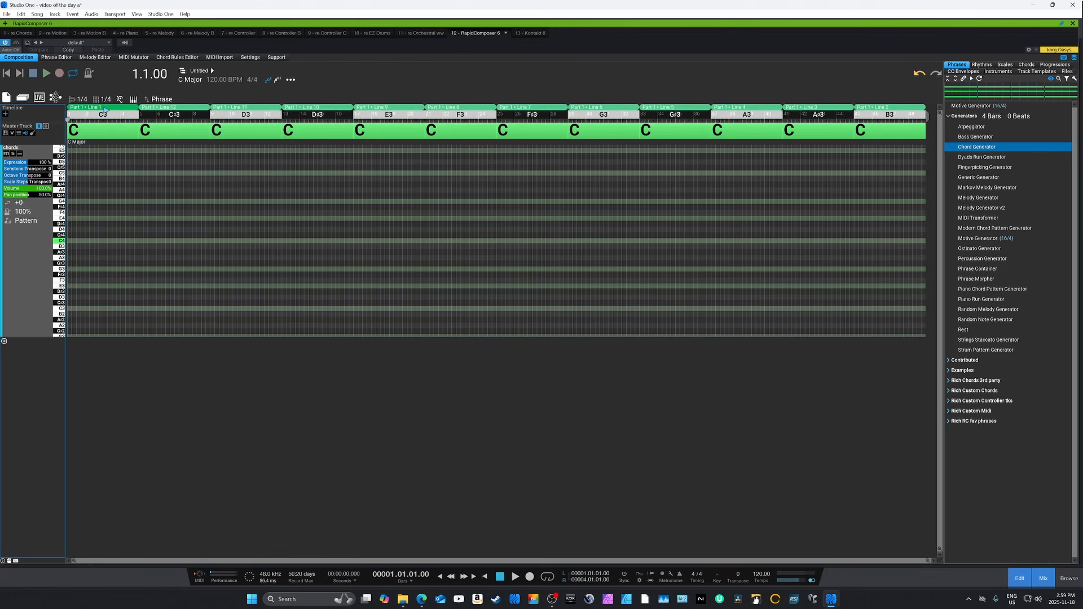
- Use the chord suggestions to change the chords on the D3, E3 and F3 lines to Dm, Em and F
{"action": "left_click", "coordinate": [104, 132]}
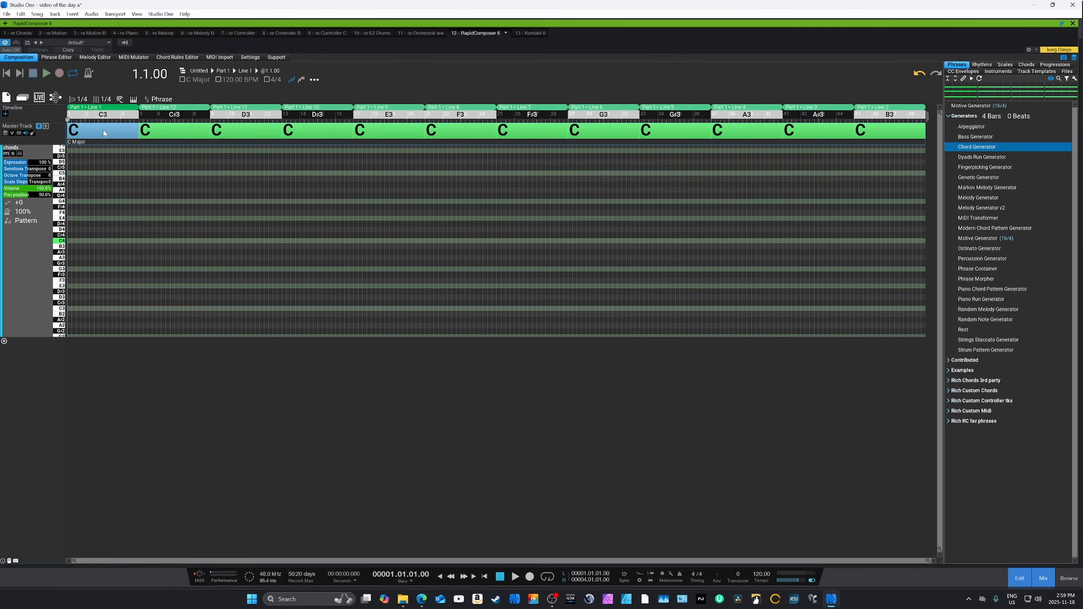
{"action": "right_click", "coordinate": [104, 132]}
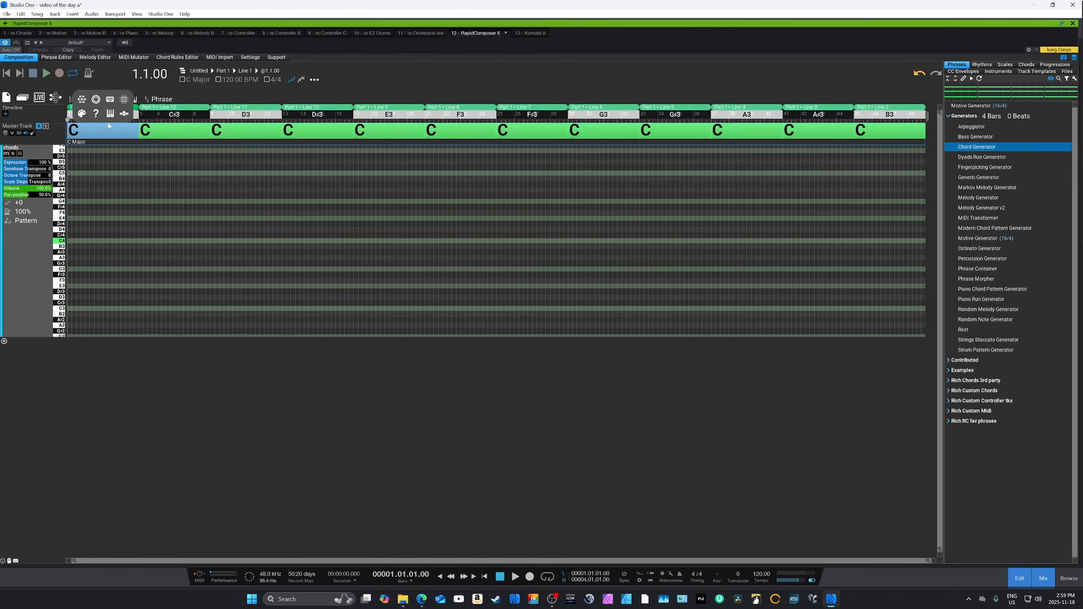
{"action": "left_click", "coordinate": [101, 115]}
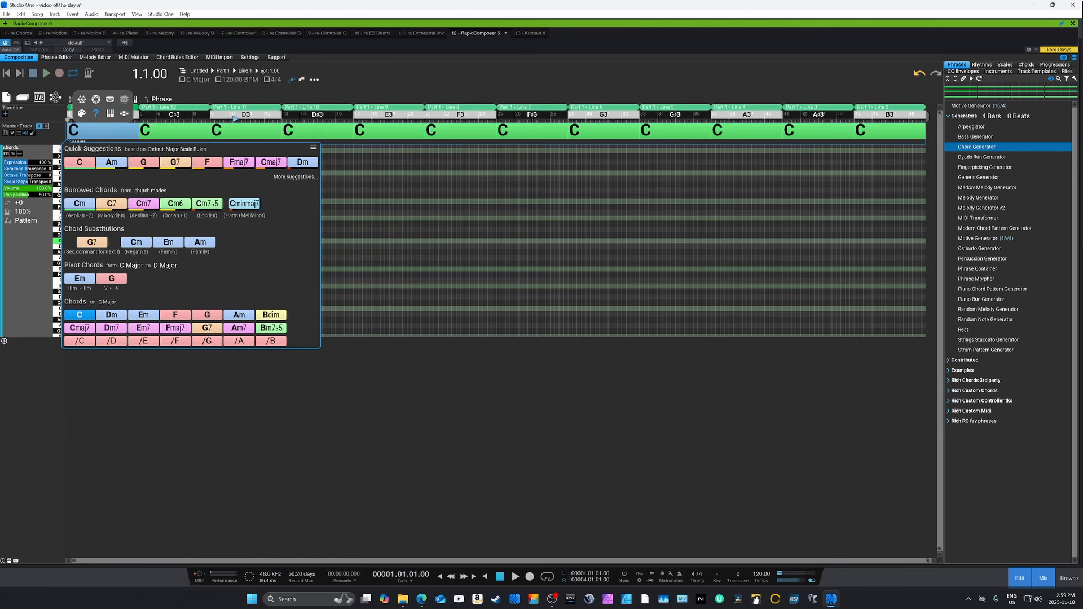
{"action": "left_click", "coordinate": [241, 131]}
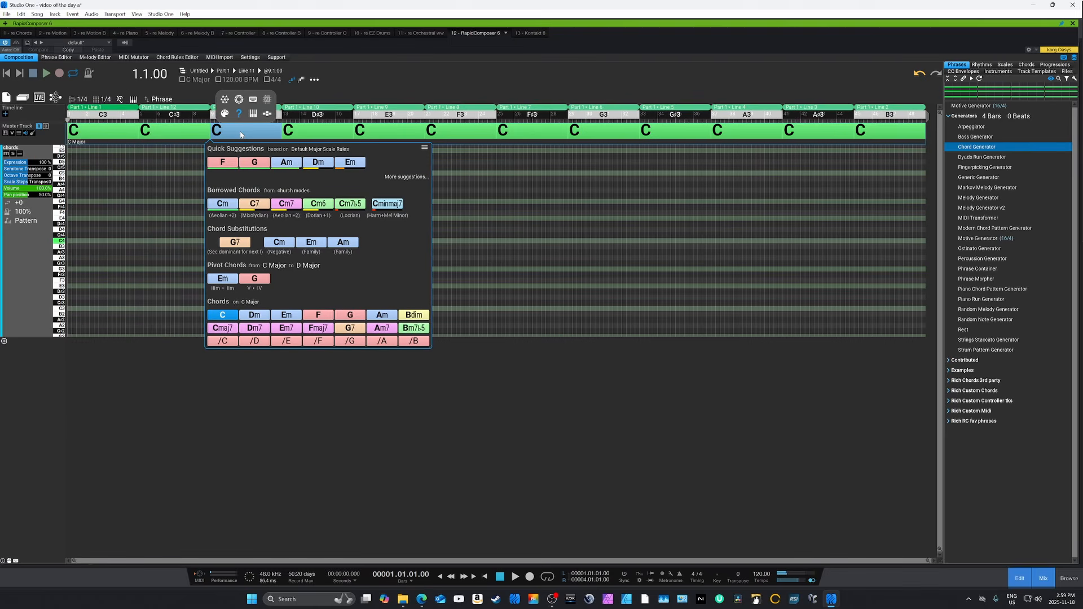
{"action": "left_click", "coordinate": [254, 316]}
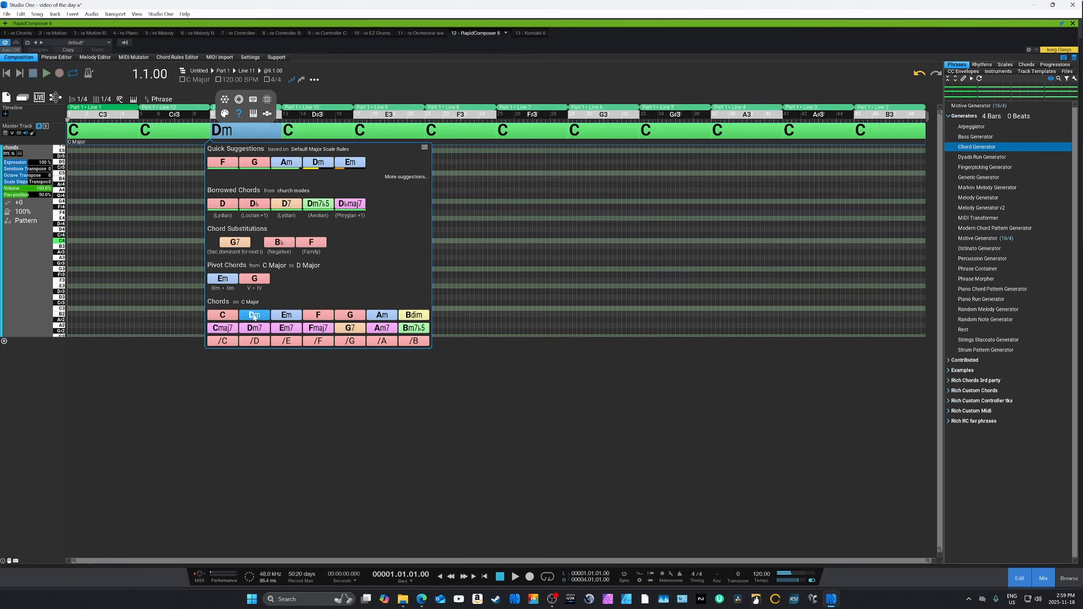
{"action": "left_click", "coordinate": [399, 131]}
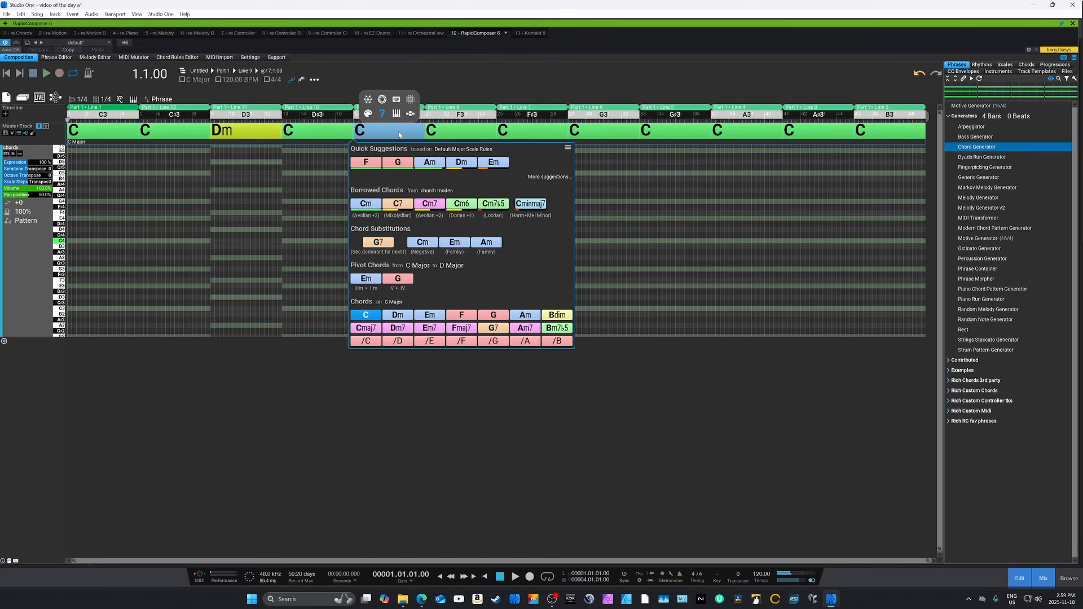
{"action": "left_click", "coordinate": [428, 316]}
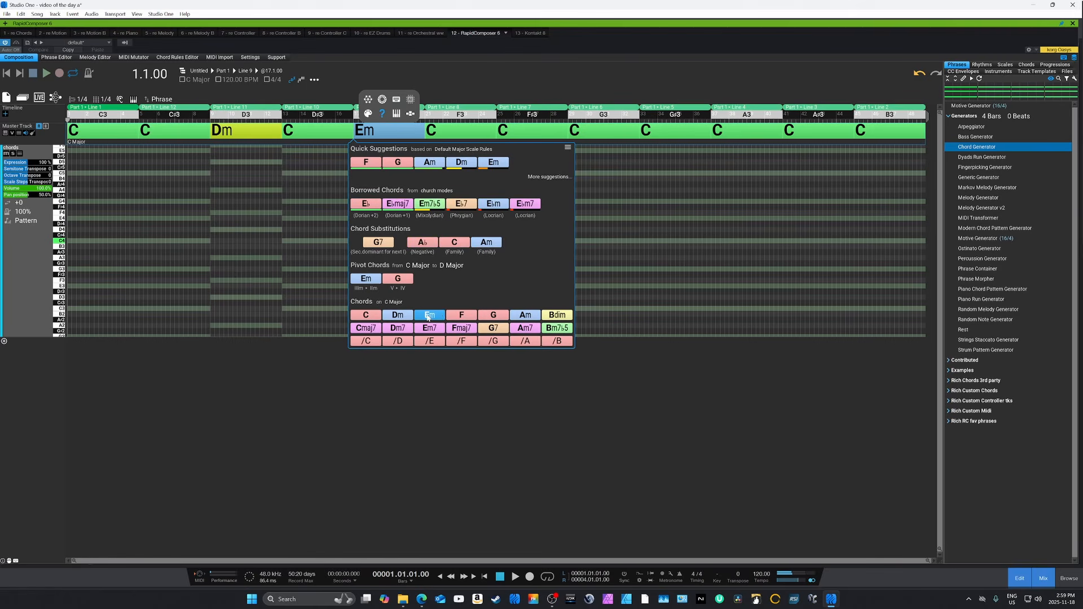
{"action": "left_click", "coordinate": [458, 134]}
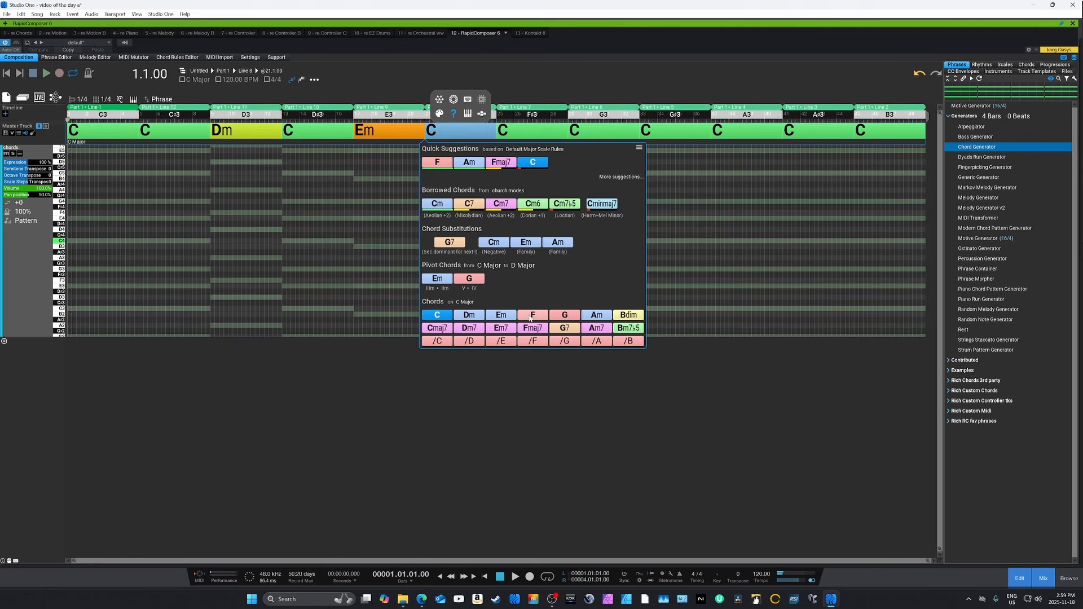
{"action": "left_click", "coordinate": [531, 316]}
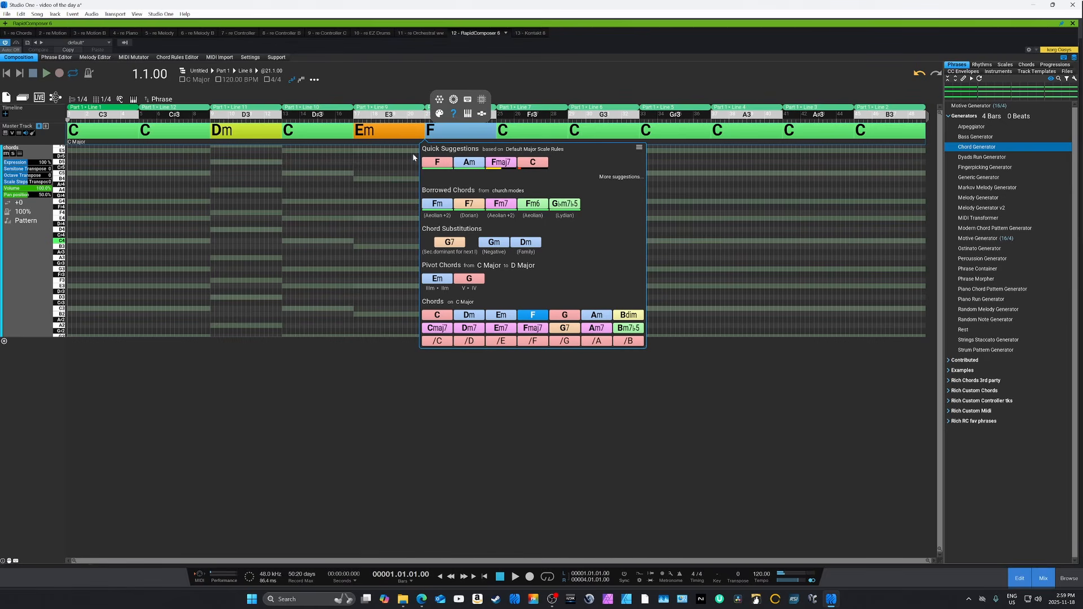
- Change the chords on the G3, A3 and B3 lines to G, Am and Bdim
{"action": "left_click", "coordinate": [597, 134]}
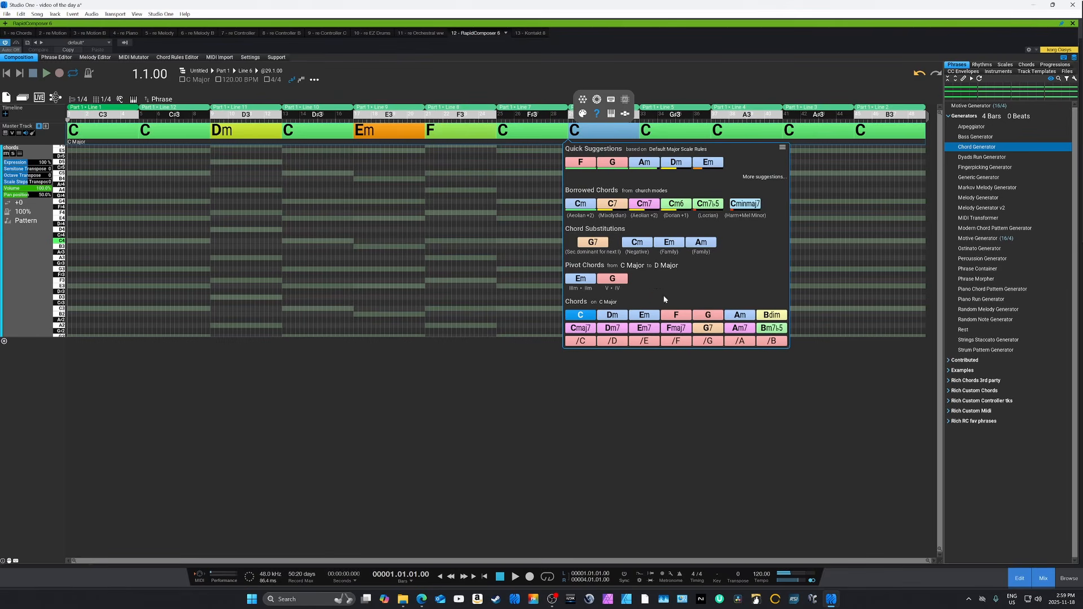
{"action": "left_click", "coordinate": [709, 315]}
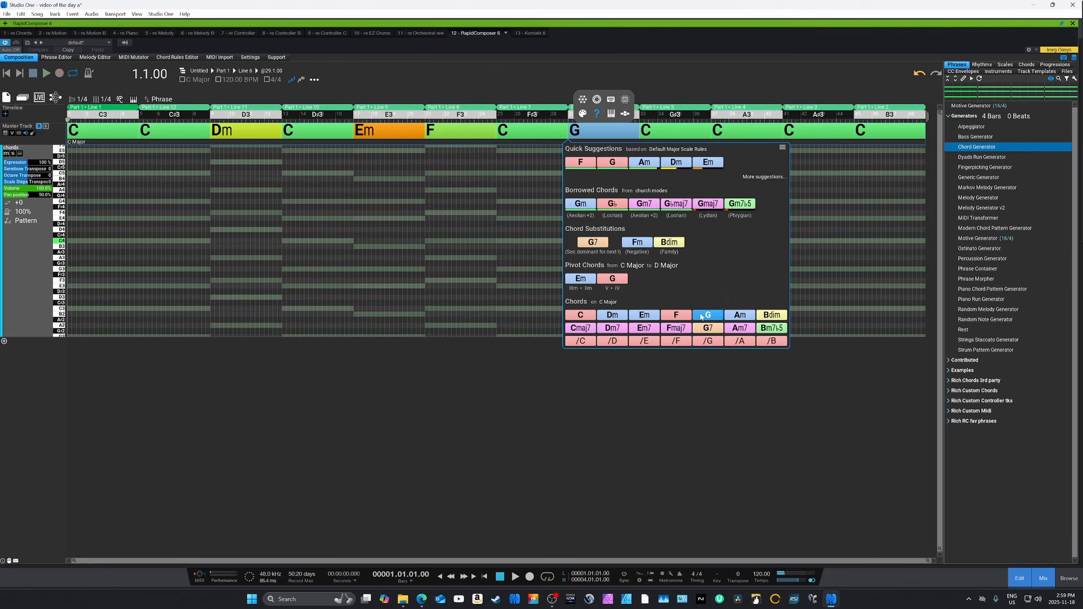
{"action": "left_click", "coordinate": [743, 132]}
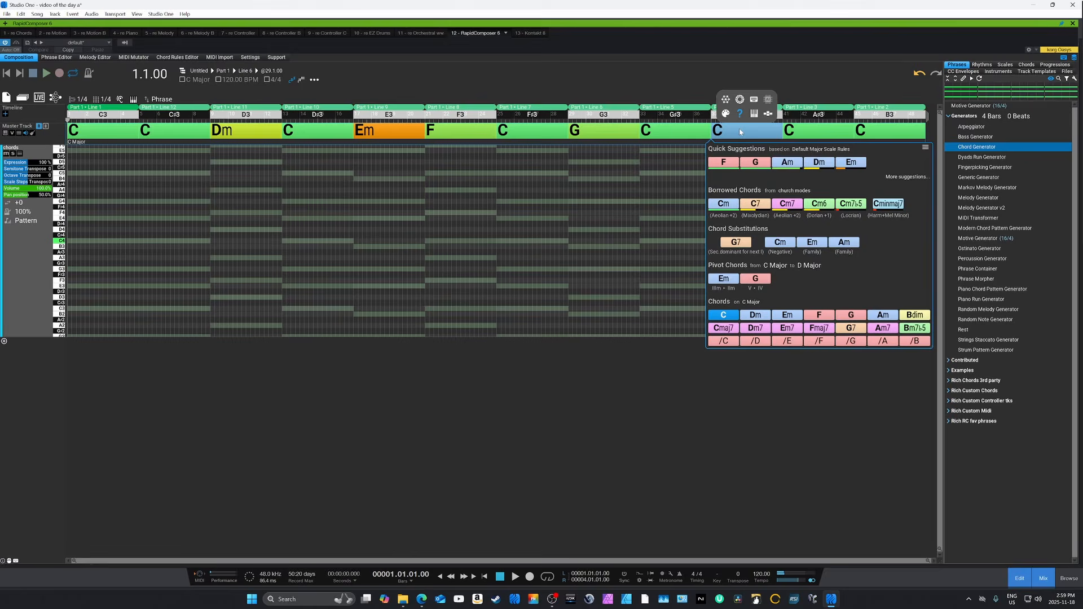
{"action": "left_click", "coordinate": [882, 315]}
{"action": "left_click", "coordinate": [892, 136]}
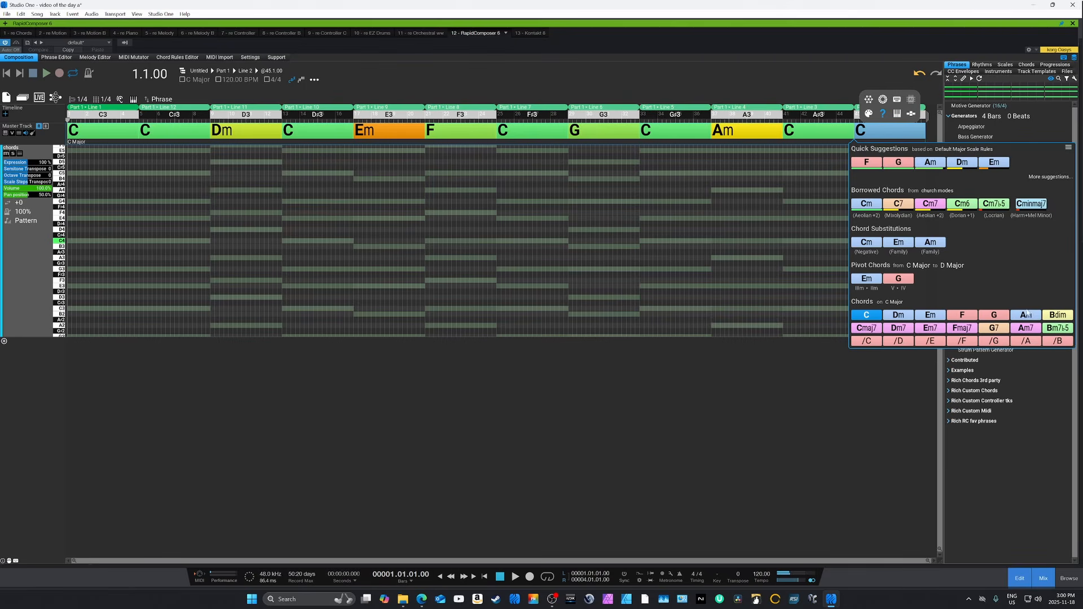
{"action": "left_click", "coordinate": [1058, 316]}
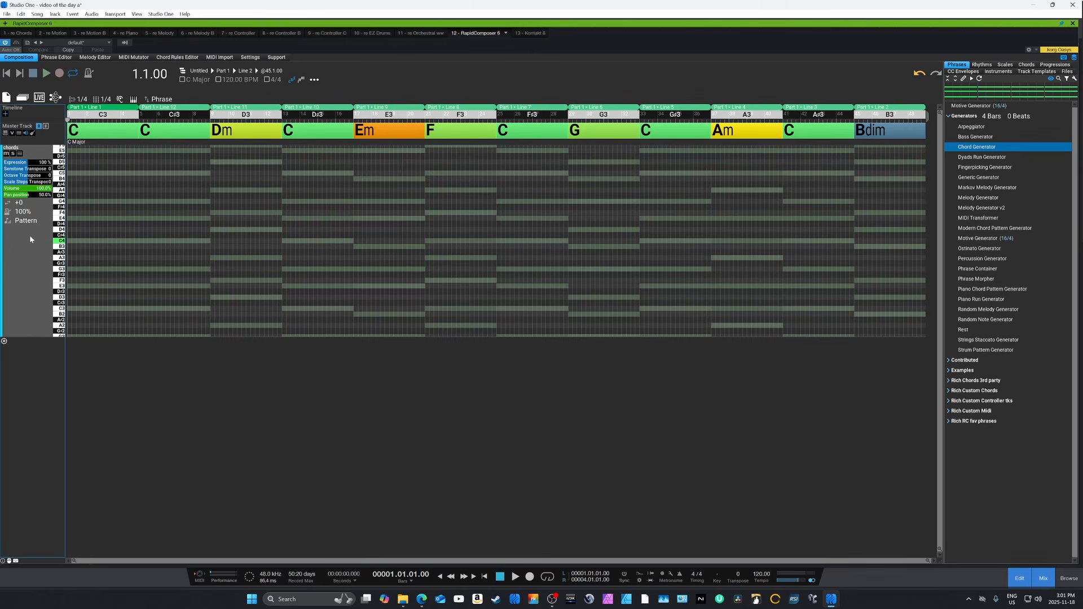
- Fill the chords track with a Chord Generator phrase across all twelve lines and check the composition's save commands
{"action": "double_click", "coordinate": [27, 268]}
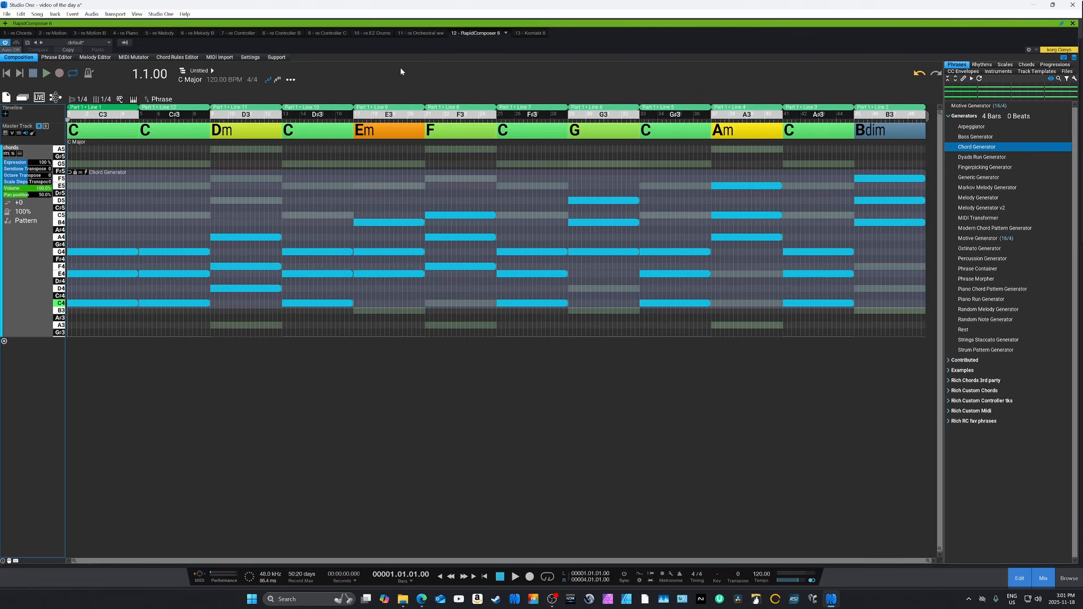
{"action": "left_click", "coordinate": [6, 98]}
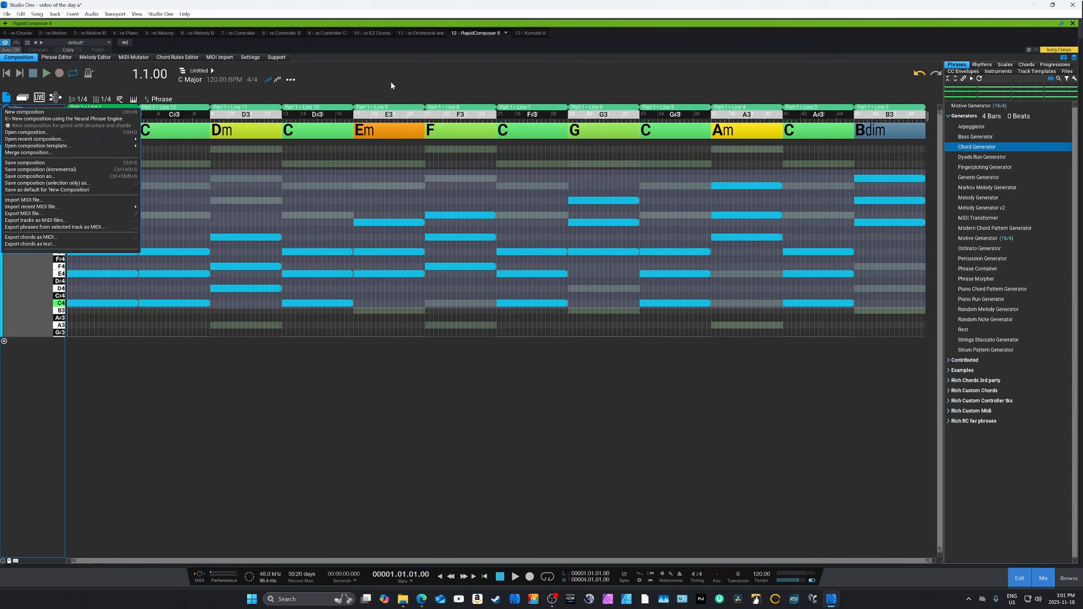
{"action": "left_click", "coordinate": [391, 84]}
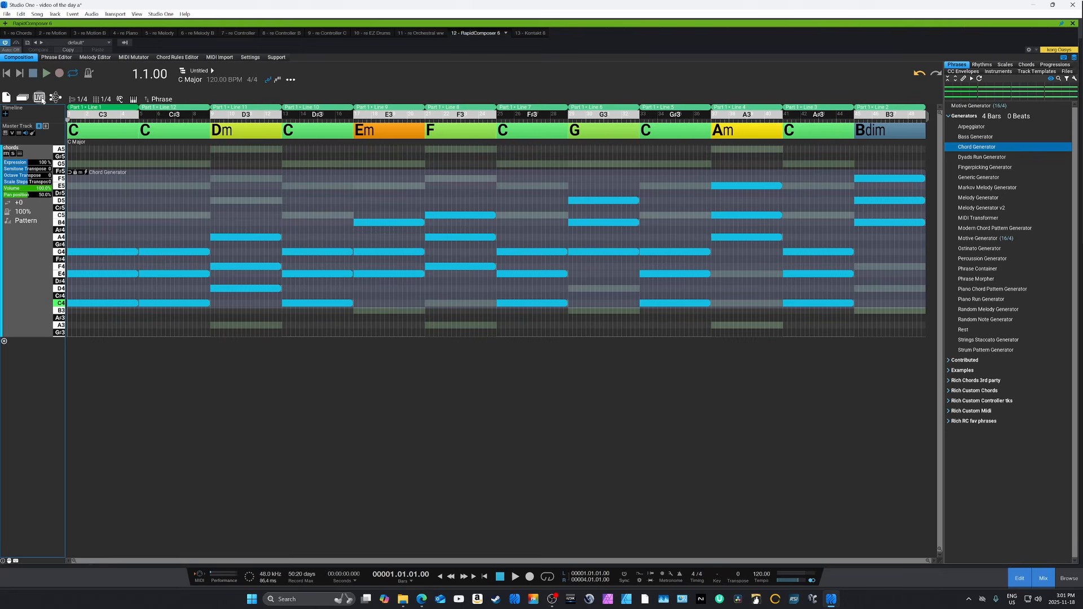
- Review the live playback options, adjust the quantized trigger, and briefly play the composition in live mode
{"action": "left_click", "coordinate": [40, 98]}
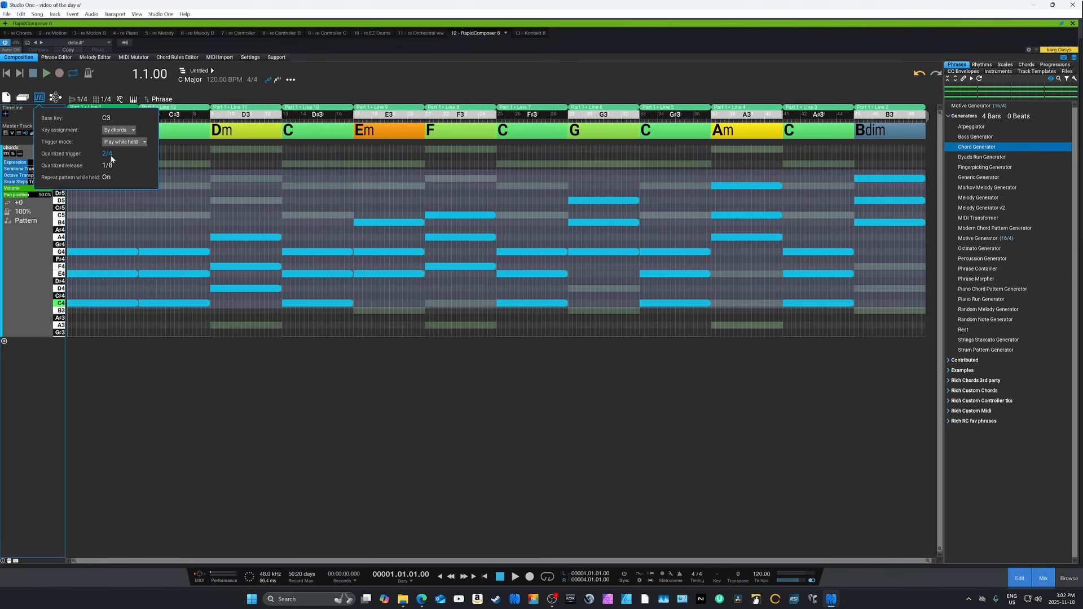
{"action": "scroll", "coordinate": [111, 156], "scroll_direction": "up", "scroll_amount": 1}
{"action": "left_click", "coordinate": [366, 79]}
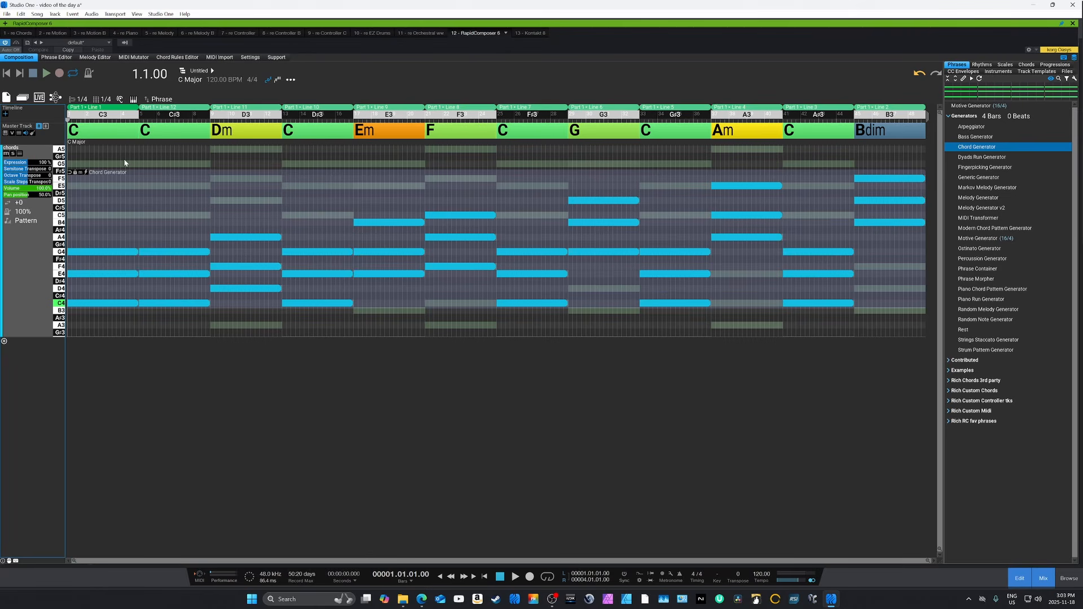
{"action": "key", "text": "space"}
{"action": "key", "text": "space"}
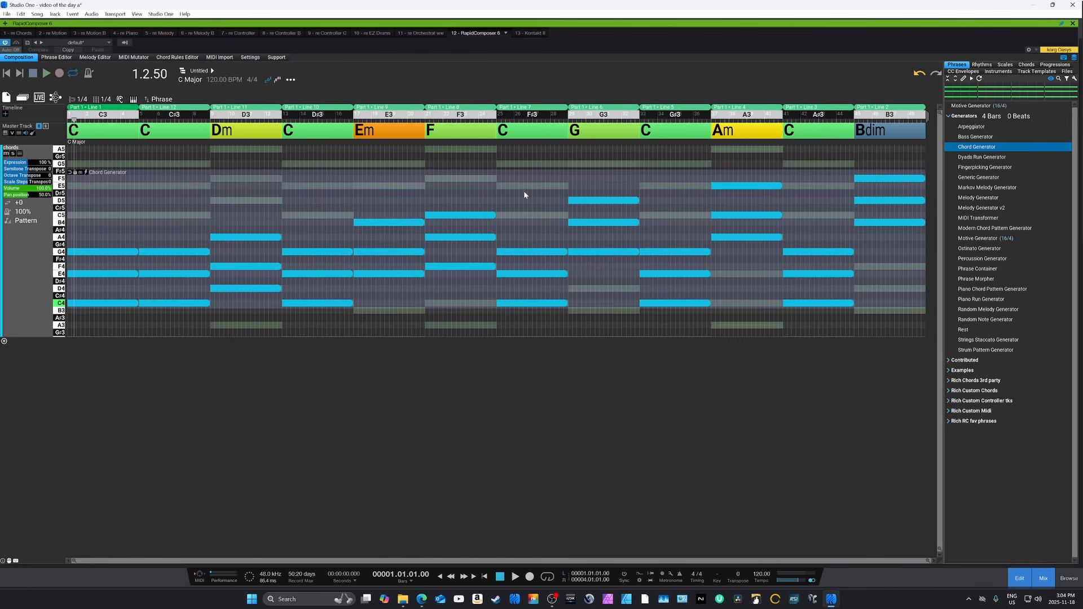
- Select the whole Chord Generator phrase in phrase editing mode and audition the composition from the start
{"action": "key", "text": "ctrl+a"}
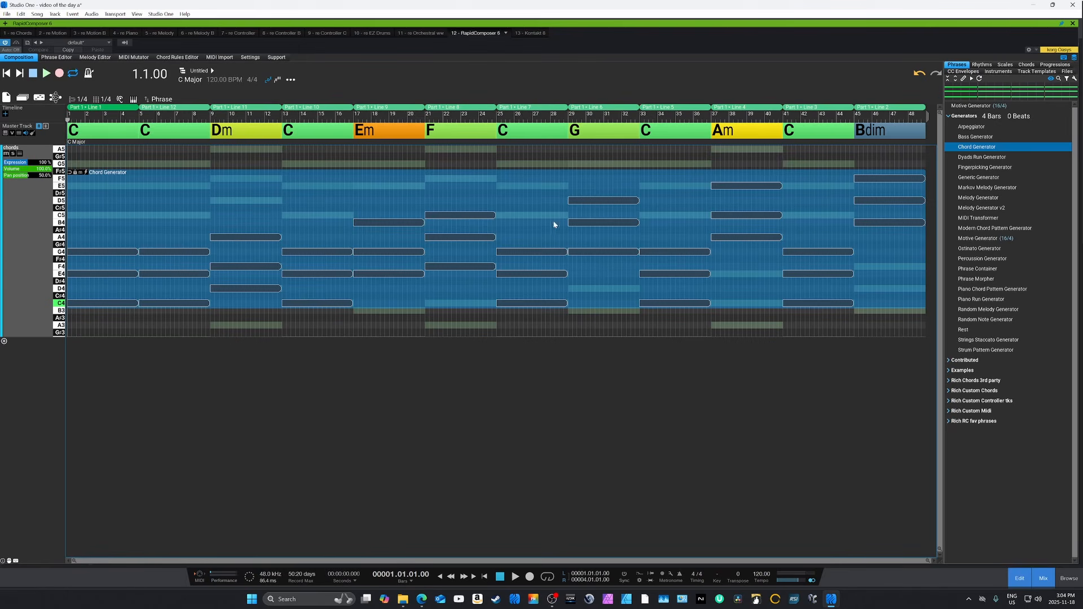
{"action": "left_click", "coordinate": [46, 74]}
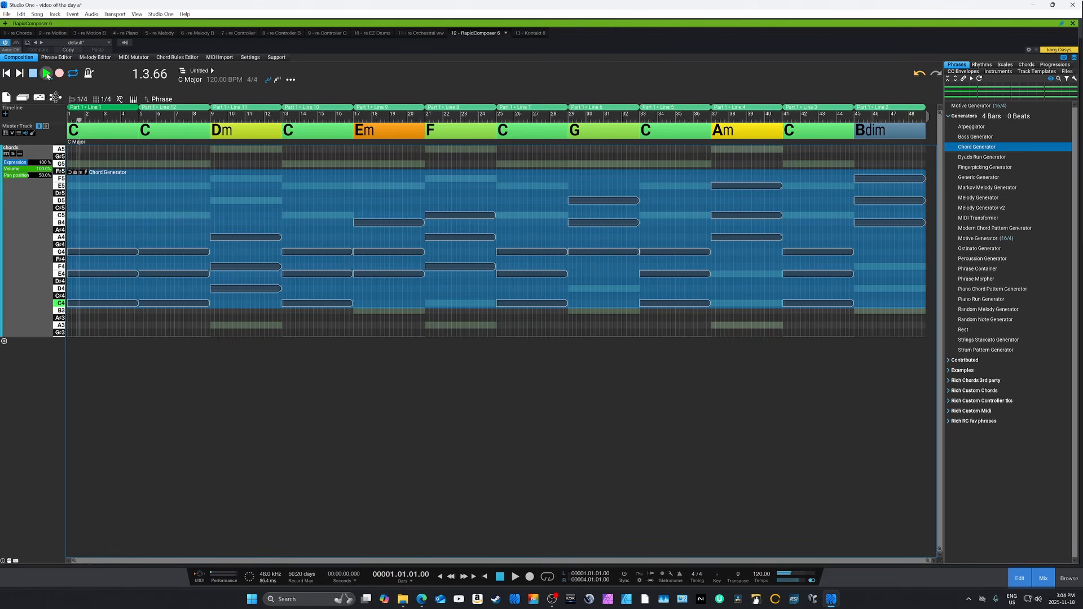
{"action": "left_click", "coordinate": [47, 75]}
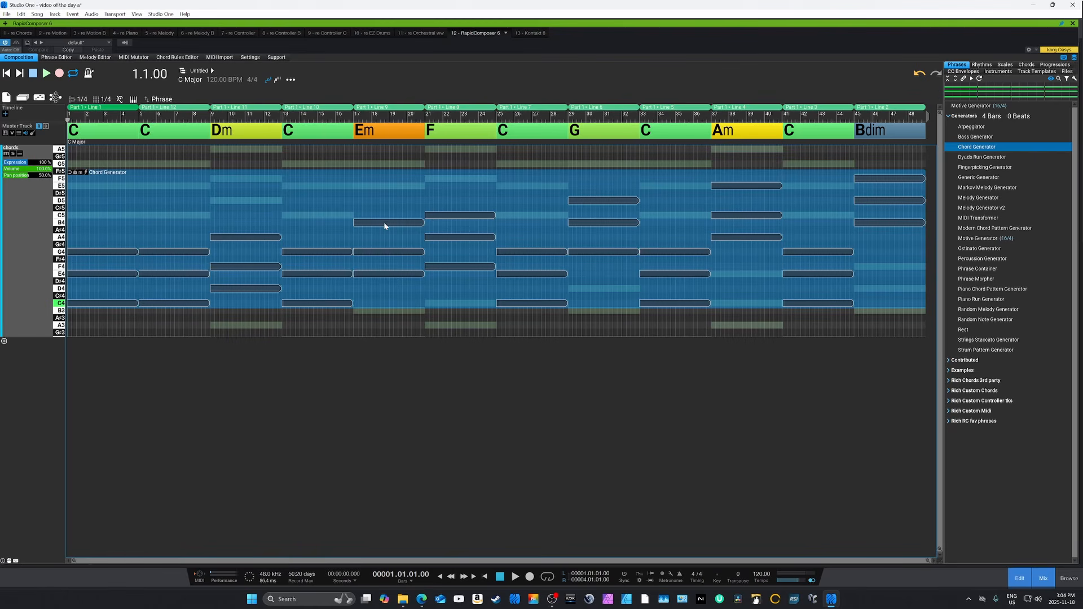
- Switch the composition back to LIVE playback mode and test its playback
{"action": "left_click", "coordinate": [39, 98]}
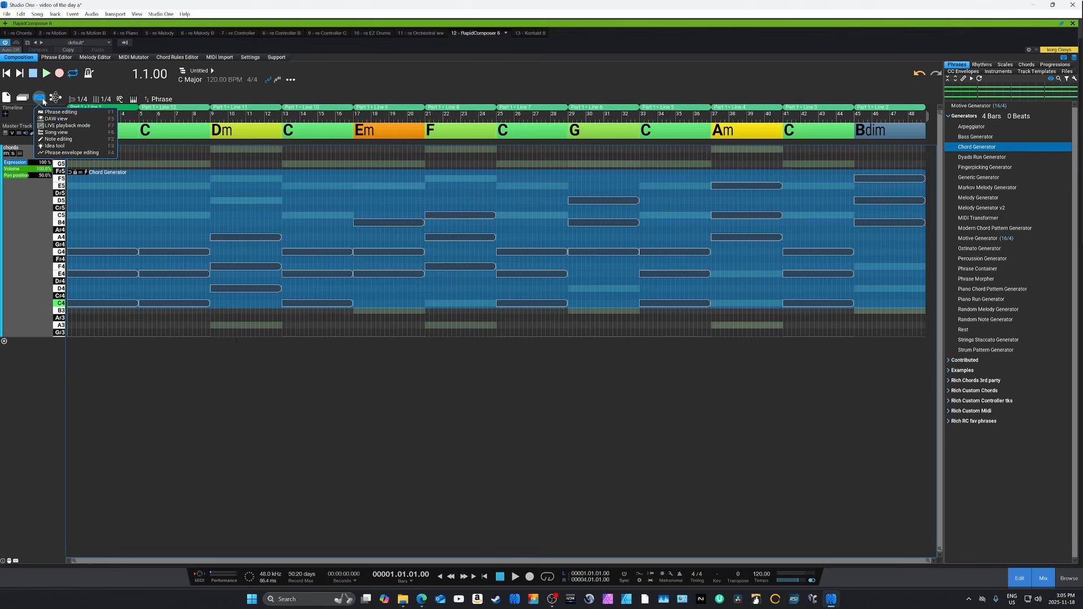
{"action": "left_click", "coordinate": [97, 127]}
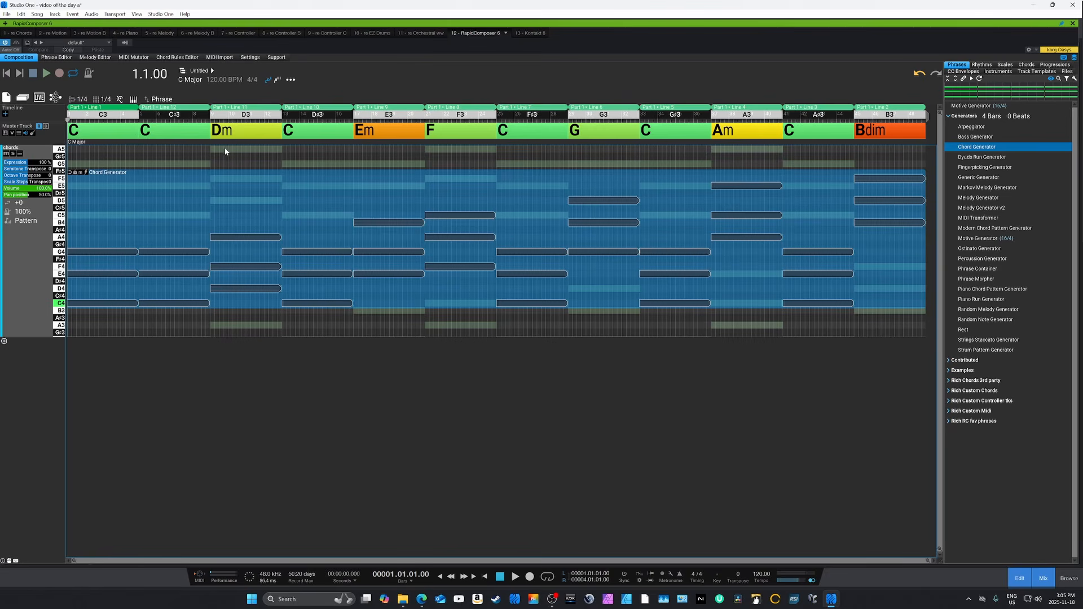
{"action": "key", "text": "space"}
{"action": "key", "text": "space"}
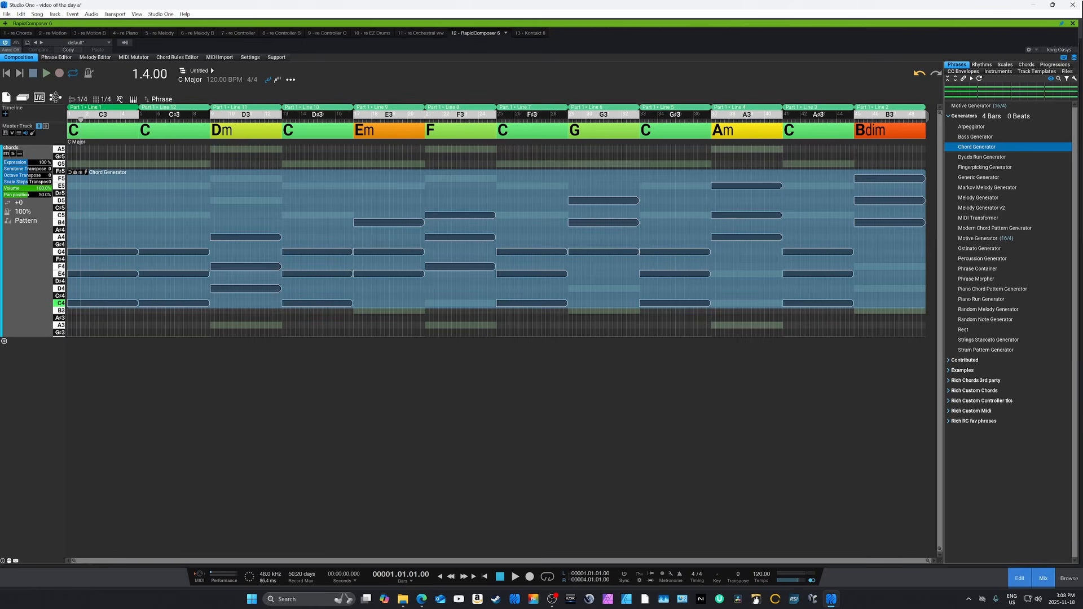
- Load the BIG STRINGS Staccato Voicing 03 preset in the Kontakt instrument and move its window out of the way
{"action": "left_click_drag", "start_coordinate": [1082, 161], "coordinate": [643, 157]}
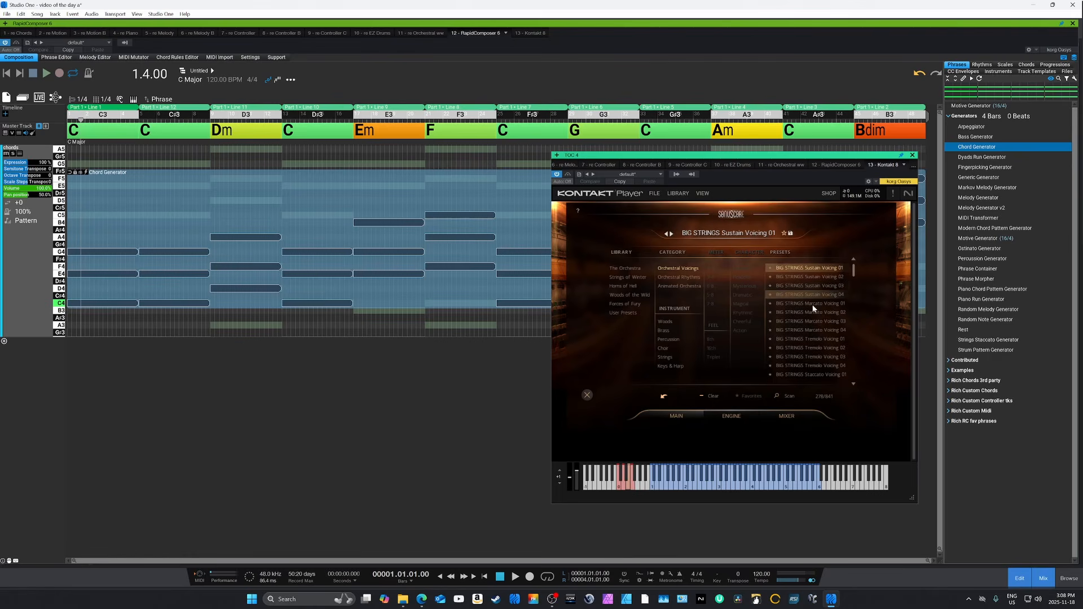
{"action": "left_click_drag", "start_coordinate": [854, 272], "coordinate": [854, 275]}
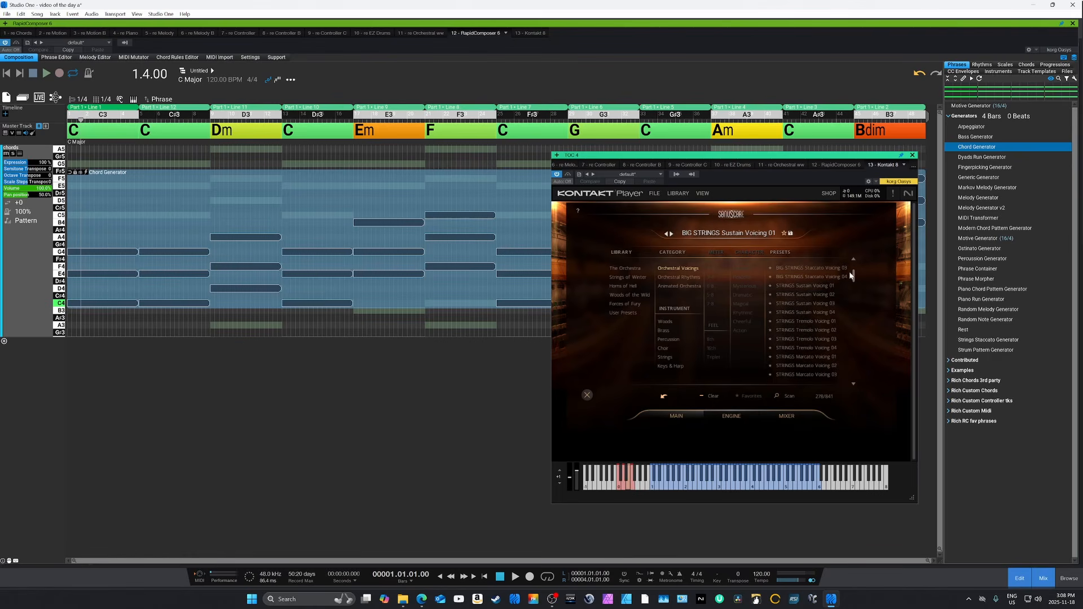
{"action": "left_click", "coordinate": [812, 270]}
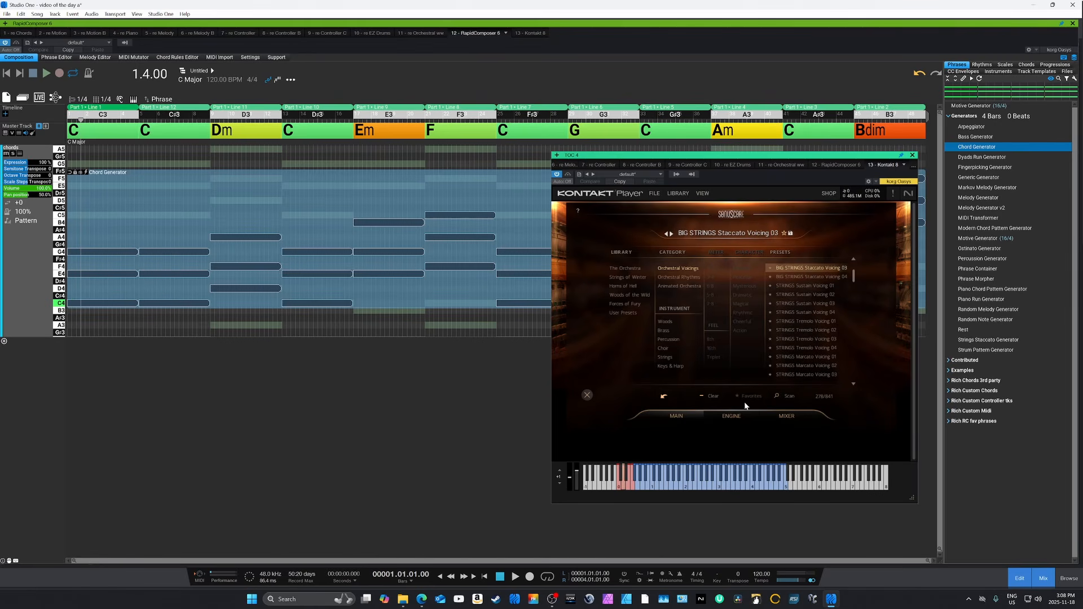
{"action": "left_click_drag", "start_coordinate": [648, 156], "coordinate": [1082, 256]}
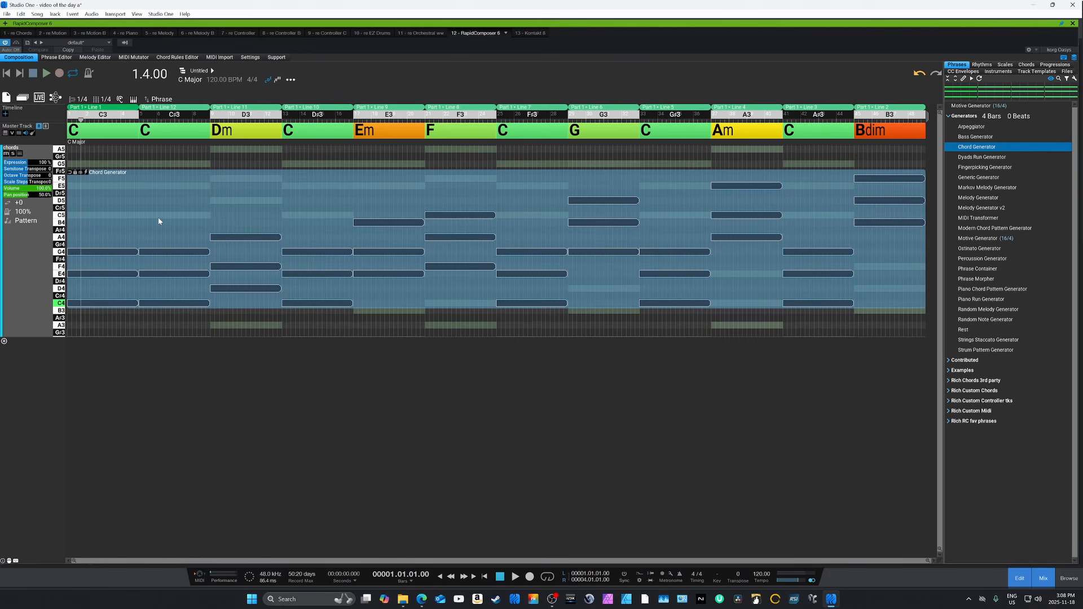
- Render the Chord Generator phrase on the chords track and open the rendered phrase for note editing
{"action": "left_click", "coordinate": [180, 210]}
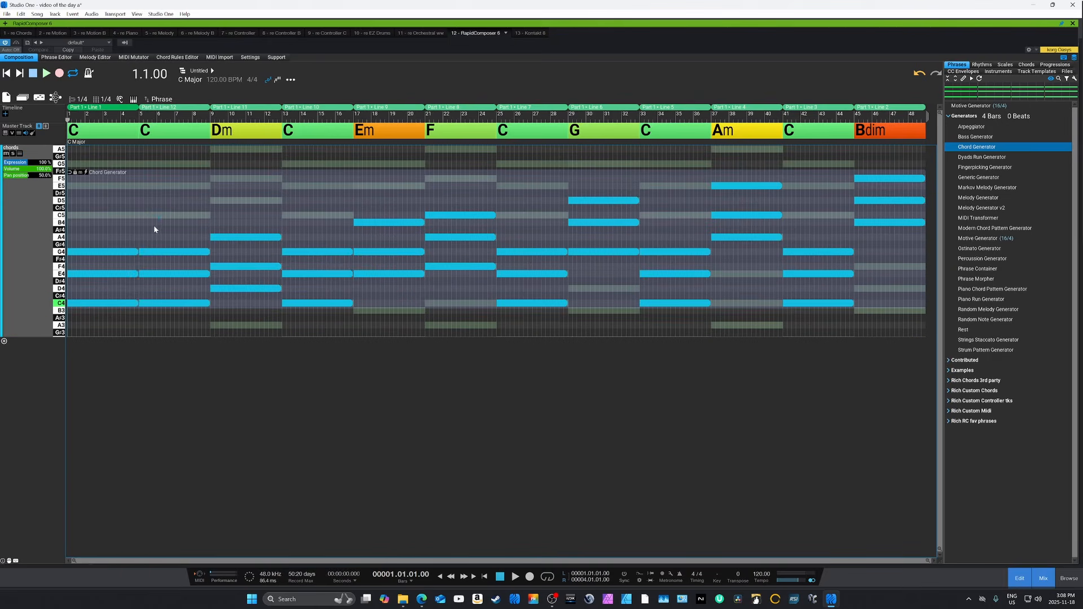
{"action": "left_click", "coordinate": [171, 224]}
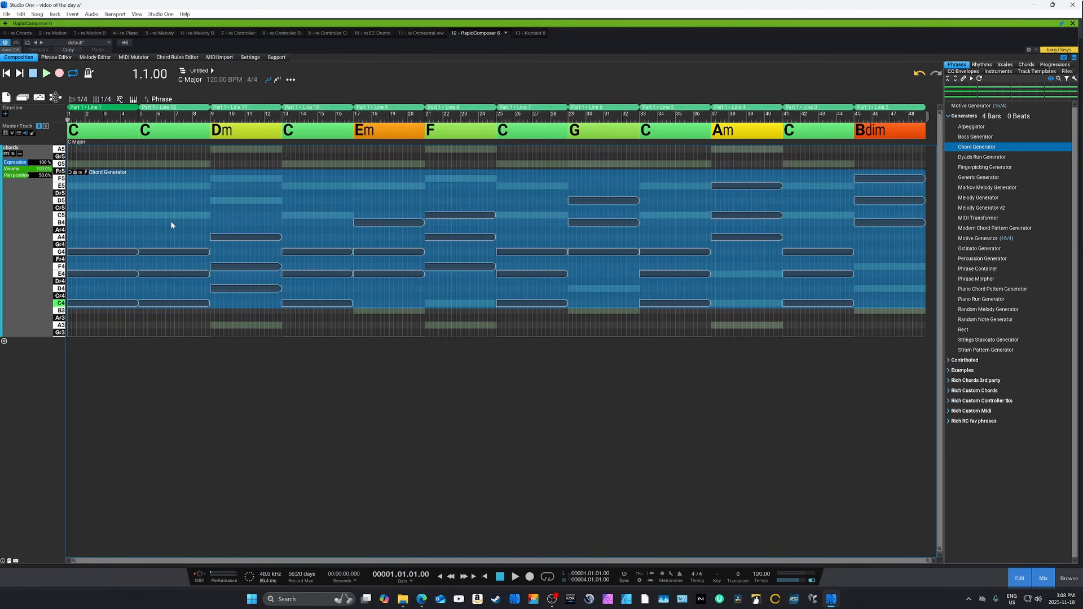
{"action": "key", "text": "ctrl+r"}
{"action": "double_click", "coordinate": [162, 225]}
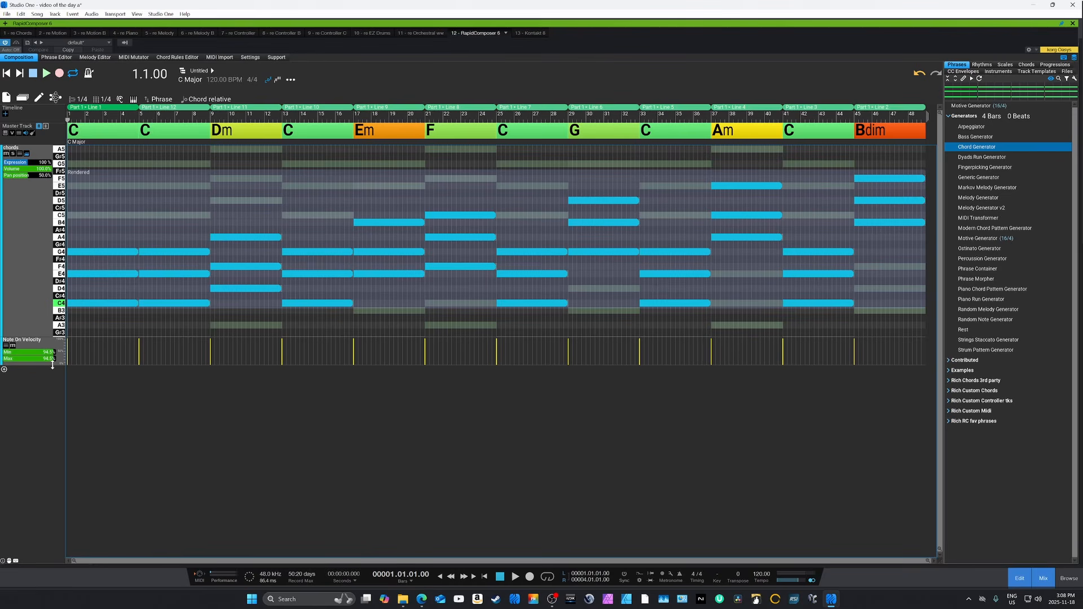
- Enlarge the Note On Velocity lane and lower the velocity of the second line's C chord to about 79%
{"action": "left_click_drag", "start_coordinate": [52, 365], "coordinate": [74, 423]}
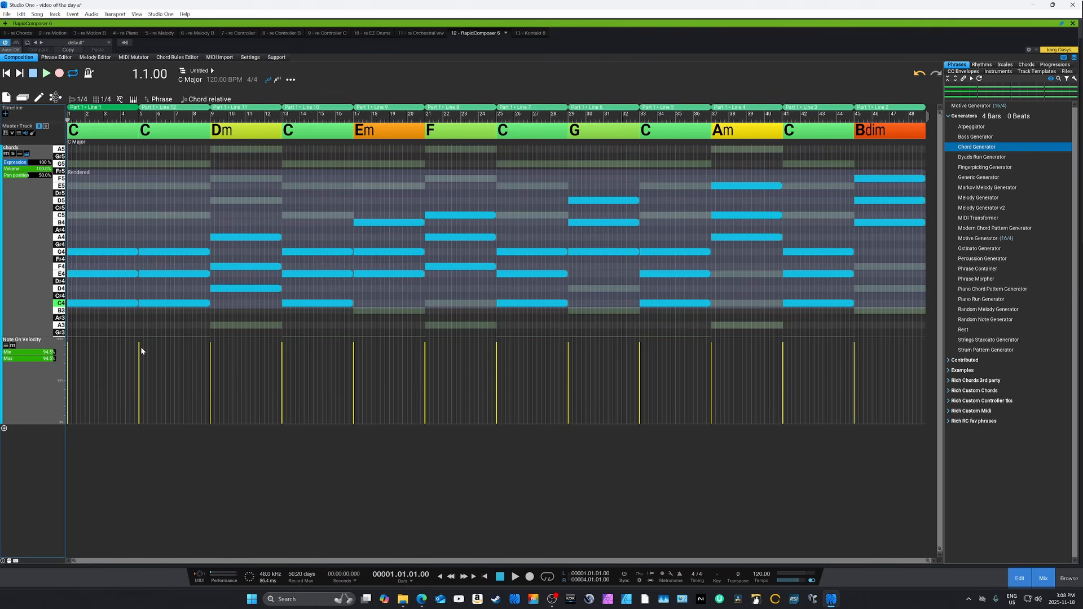
{"action": "left_click_drag", "start_coordinate": [140, 344], "coordinate": [139, 356]}
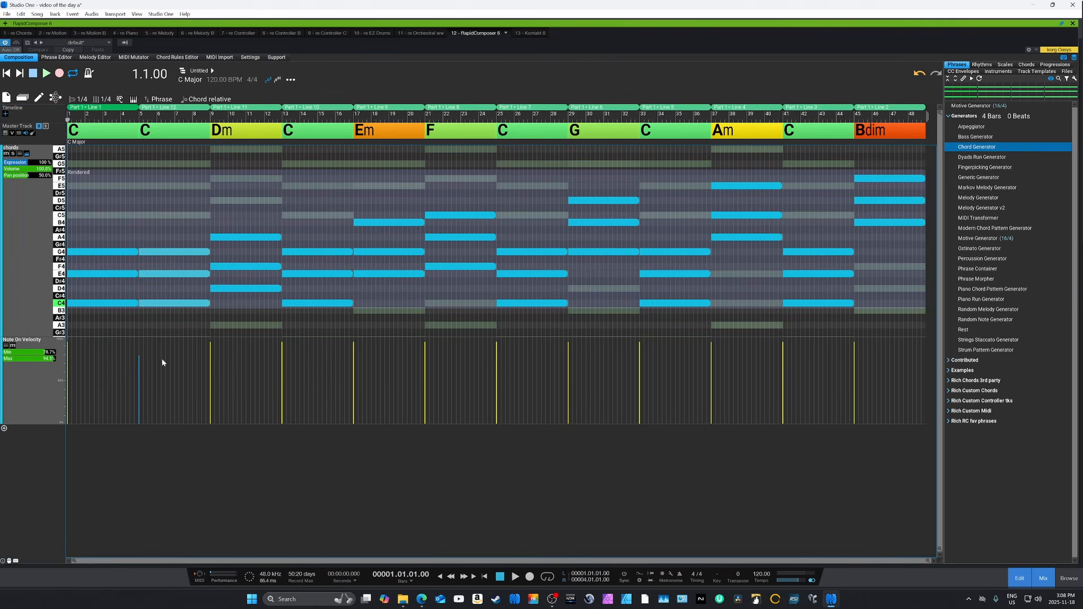
- Lower the velocity of the C chord in the fourth block to about 74% and return the composition to LIVE playback mode
{"action": "left_click_drag", "start_coordinate": [284, 343], "coordinate": [281, 361]}
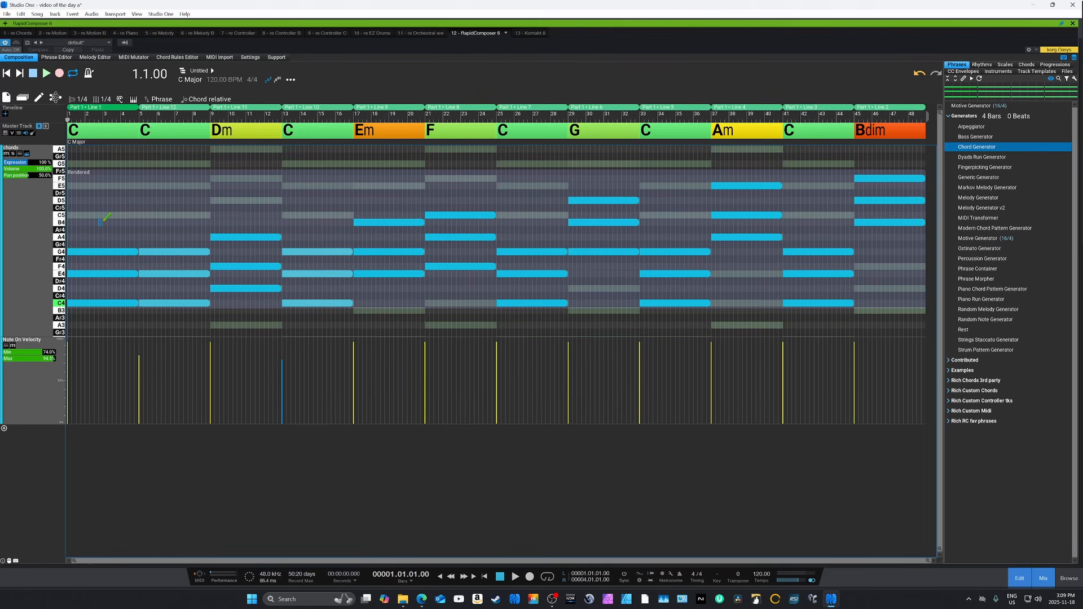
{"action": "key", "text": "Tab"}
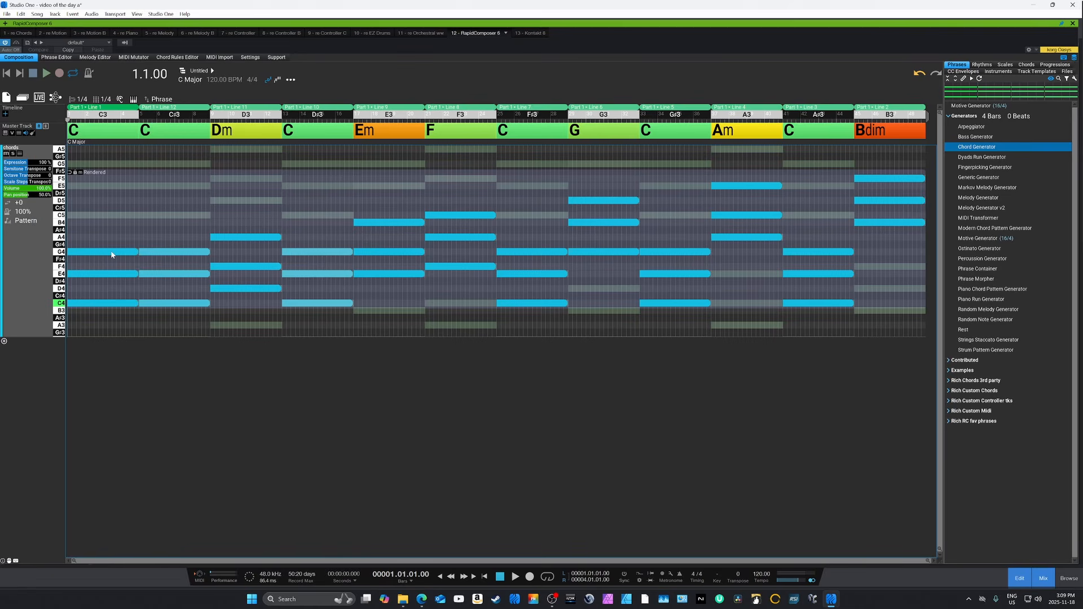
- Test the chords in live playback with the chords track's live velocity mode set to Key, and select the rendered phrase
{"action": "key", "text": "space"}
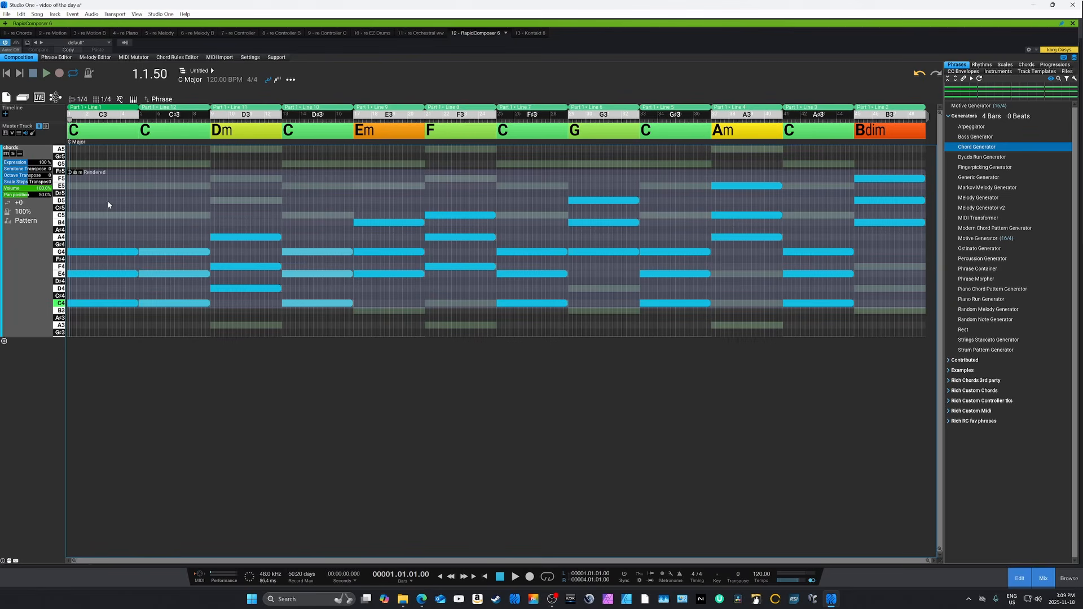
{"action": "left_click", "coordinate": [168, 218]}
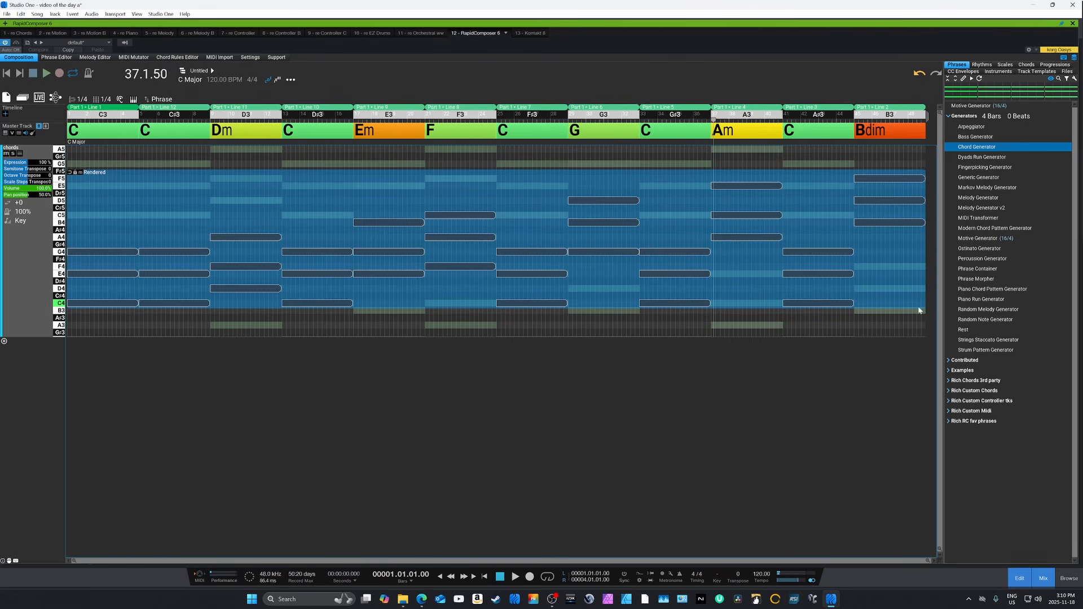
- Bring up the Kontakt strings window, move it closer to the chord blocks, and return to the RapidComposer composition
{"action": "left_click", "coordinate": [756, 599]}
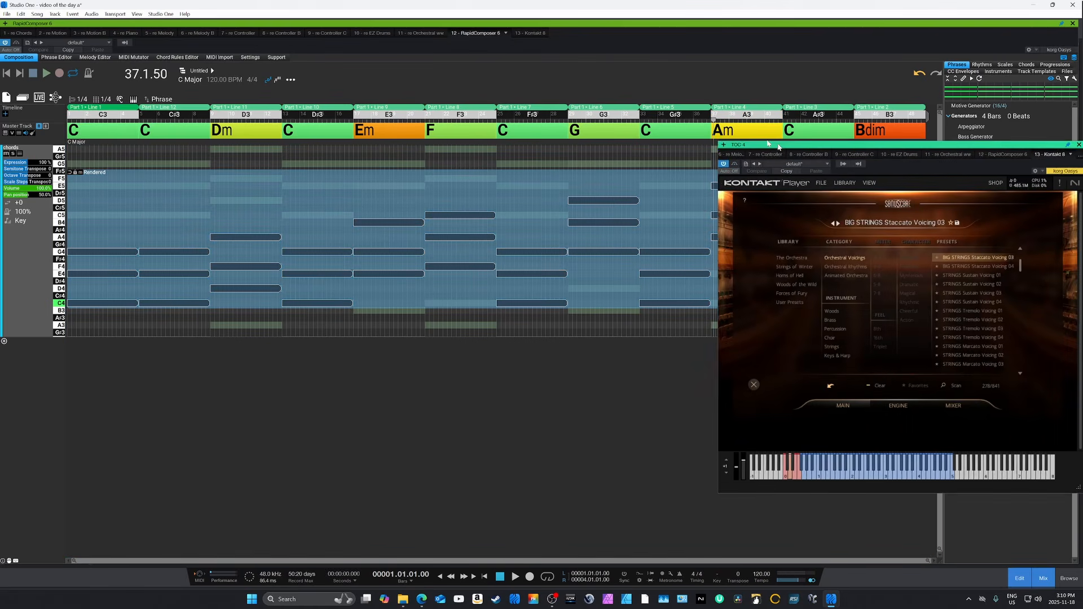
{"action": "left_click_drag", "start_coordinate": [781, 143], "coordinate": [640, 139]}
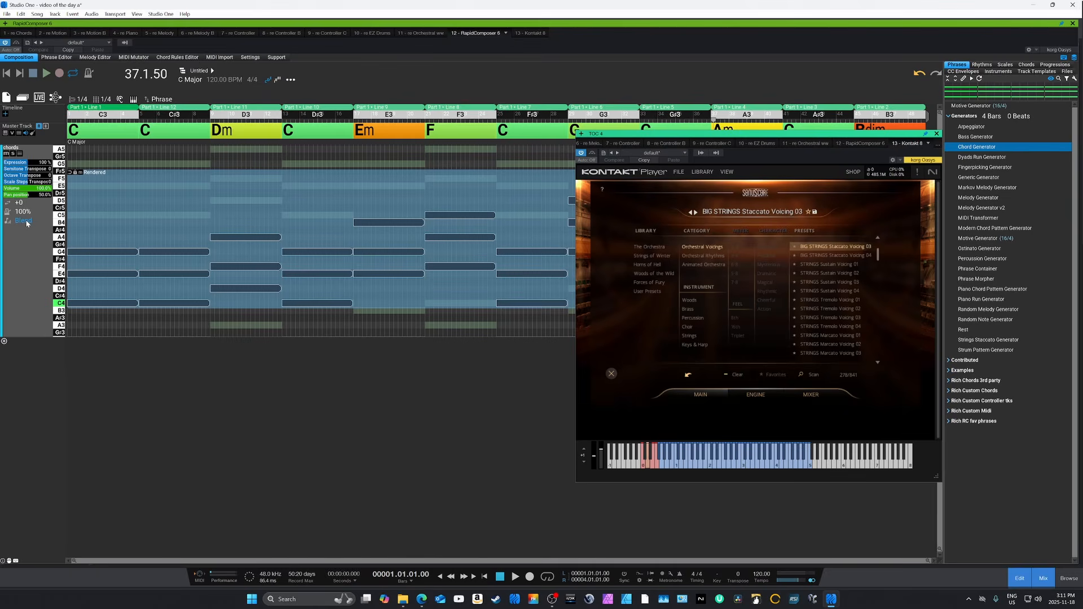
{"action": "left_click", "coordinate": [158, 218]}
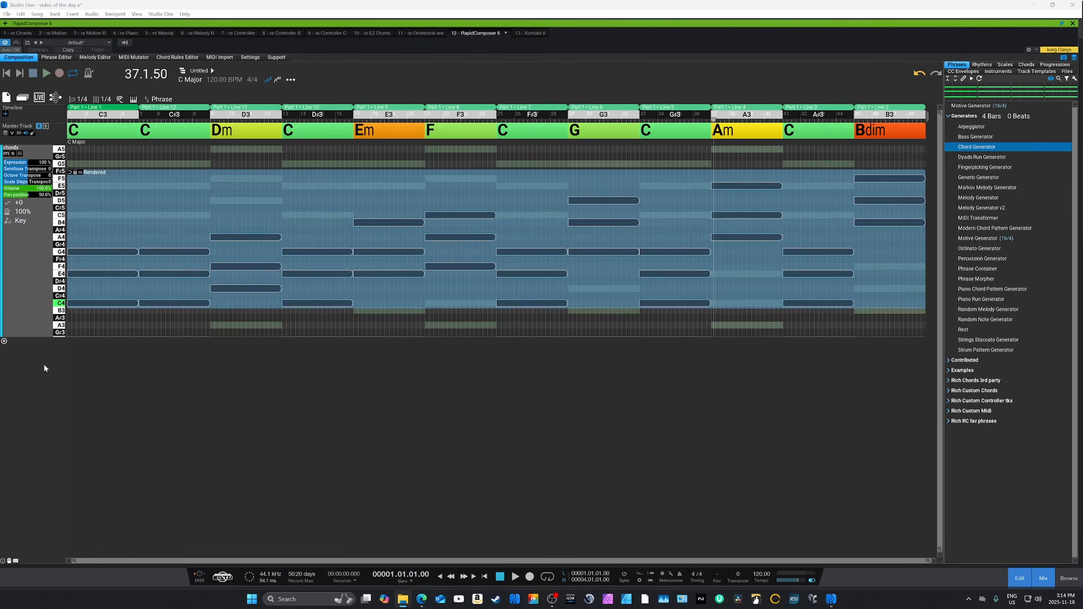
- Leave LIVE mode, open the rendered phrase to review its note velocities, and return to LIVE playback mode
{"action": "left_click", "coordinate": [169, 241]}
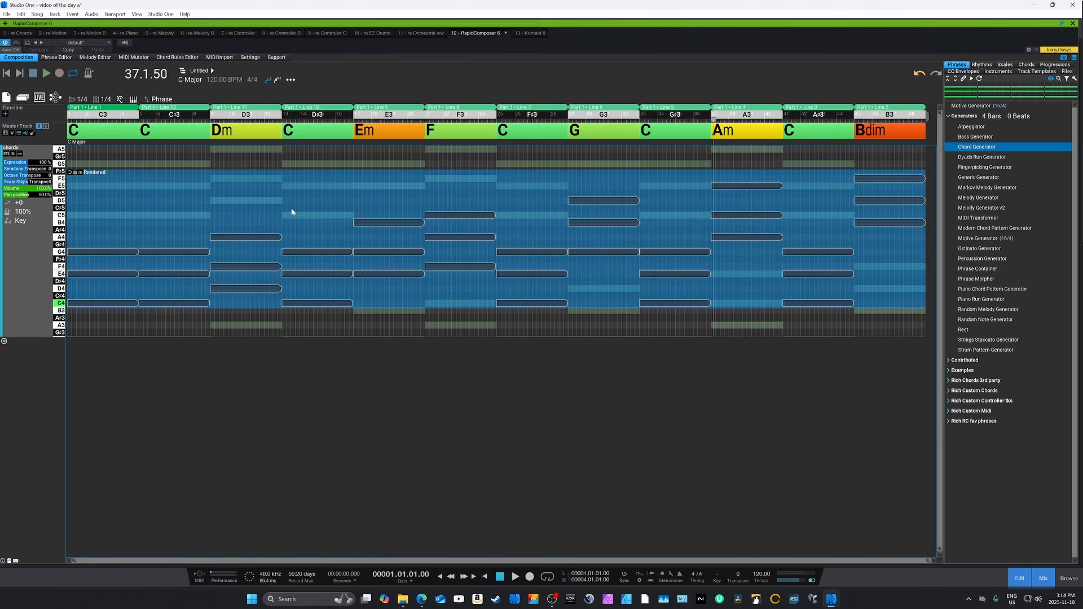
{"action": "key", "text": "l"}
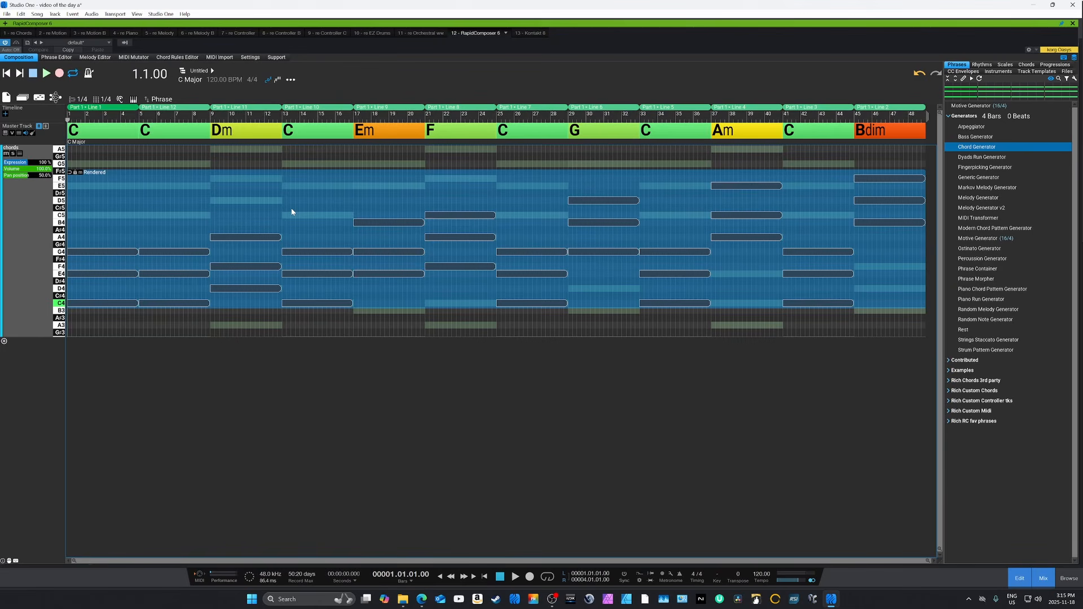
{"action": "double_click", "coordinate": [292, 212]}
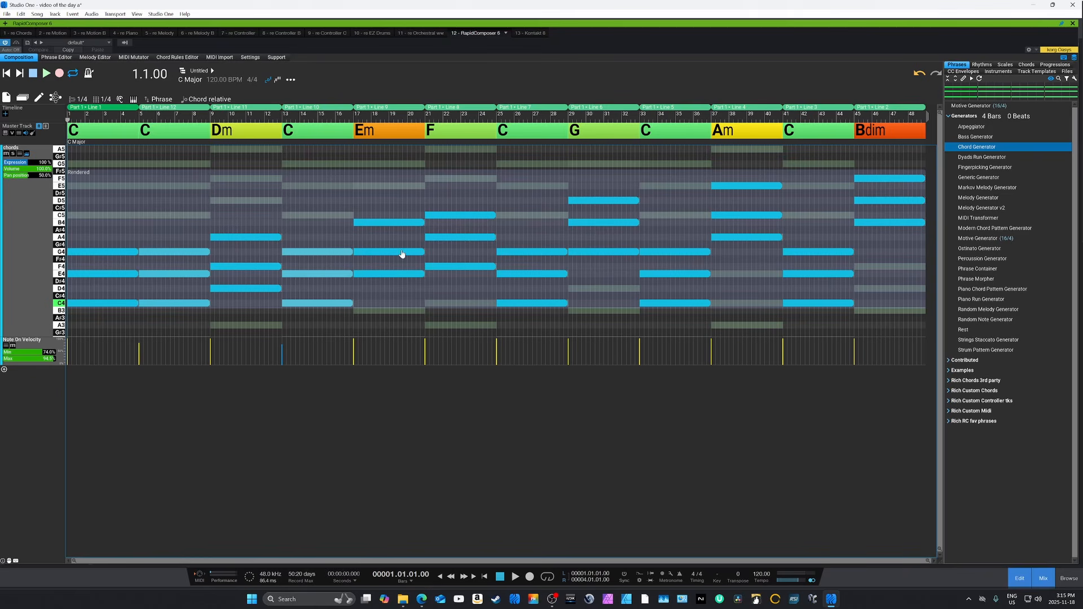
{"action": "key", "text": "Escape"}
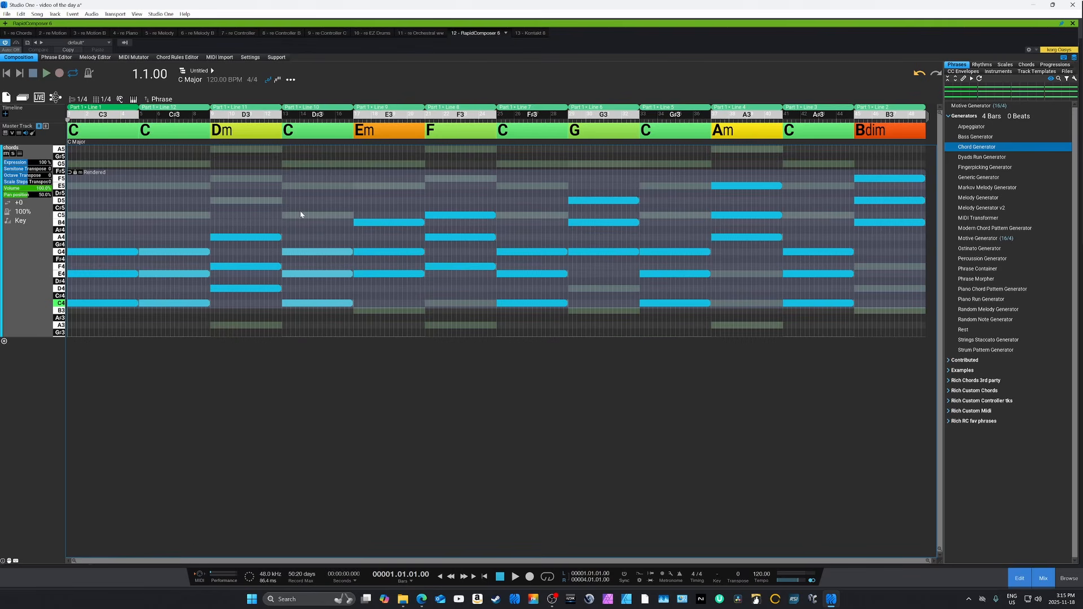